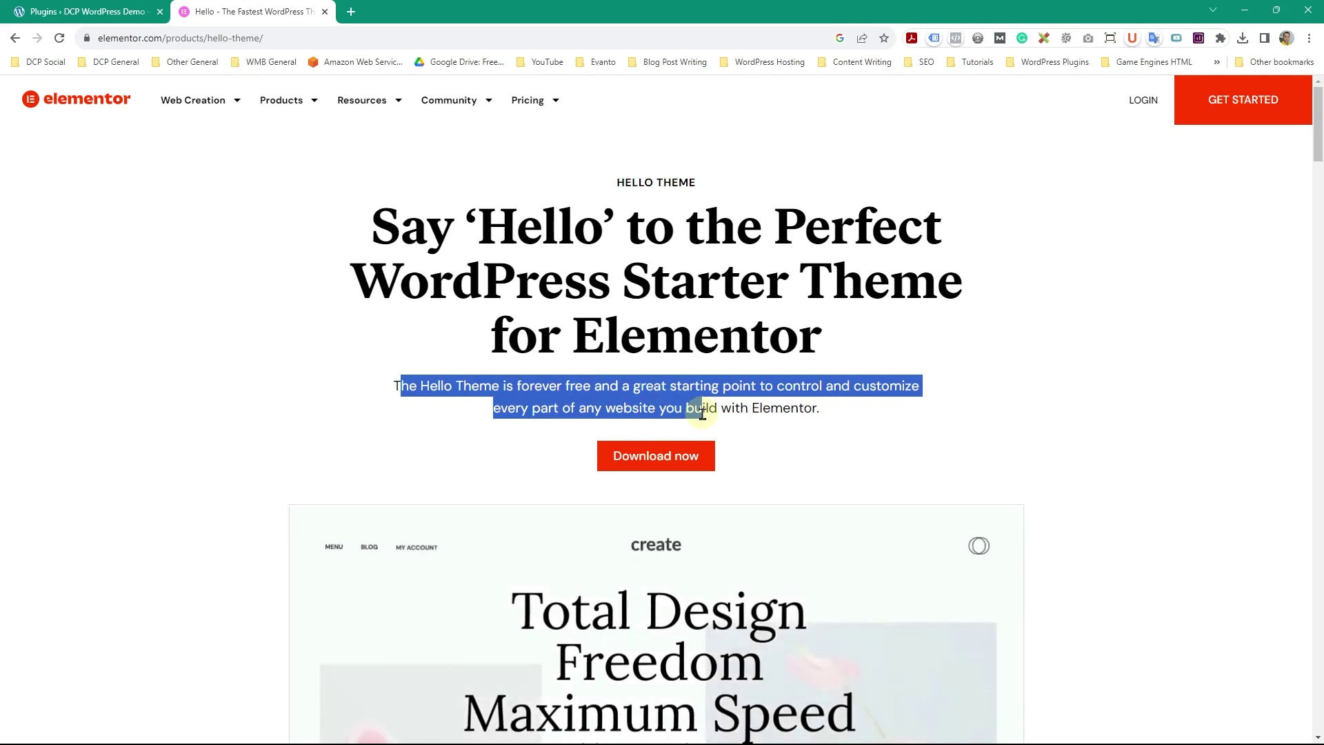
pyautogui.moveTo(743, 412); pyautogui.dragTo(834, 407)
pyautogui.click(860, 393)
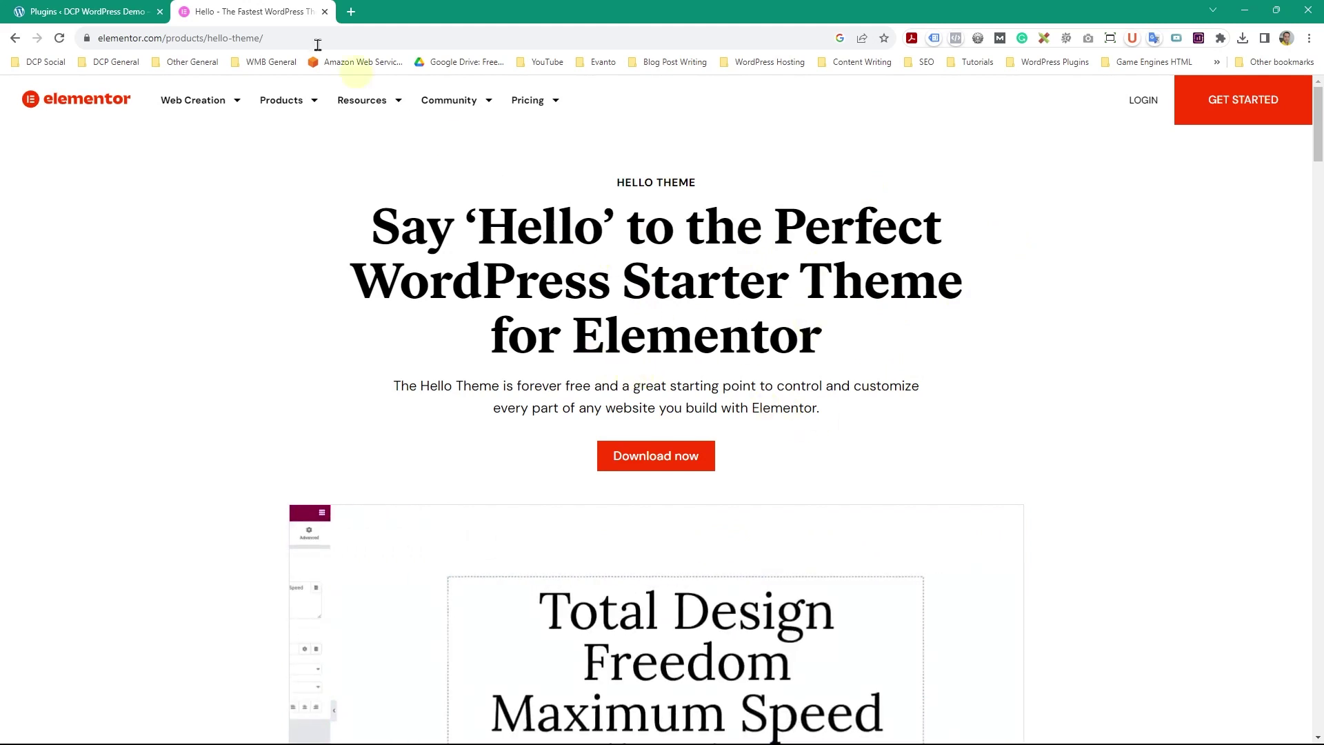
# - Go back to the WordPress dashboard of the demo site and open its installed themes page
pyautogui.click(62, 13)
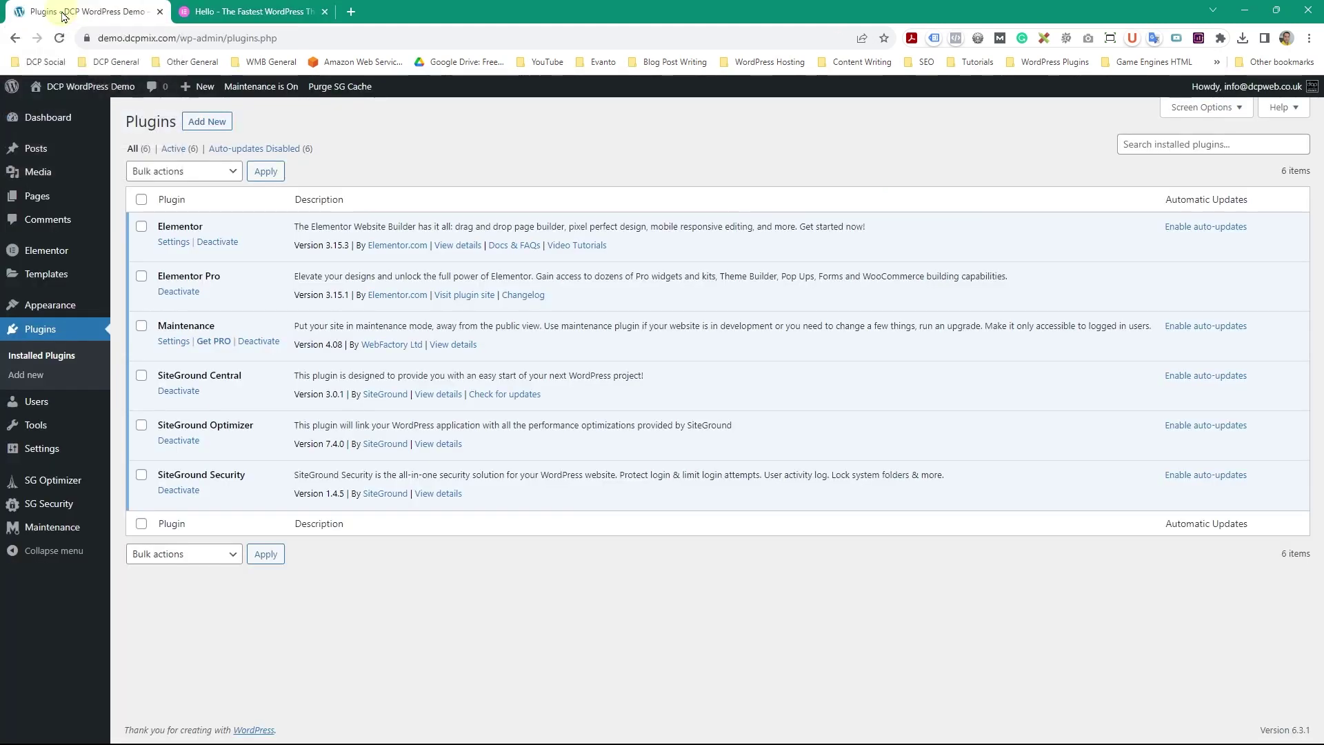
pyautogui.moveTo(74, 310)
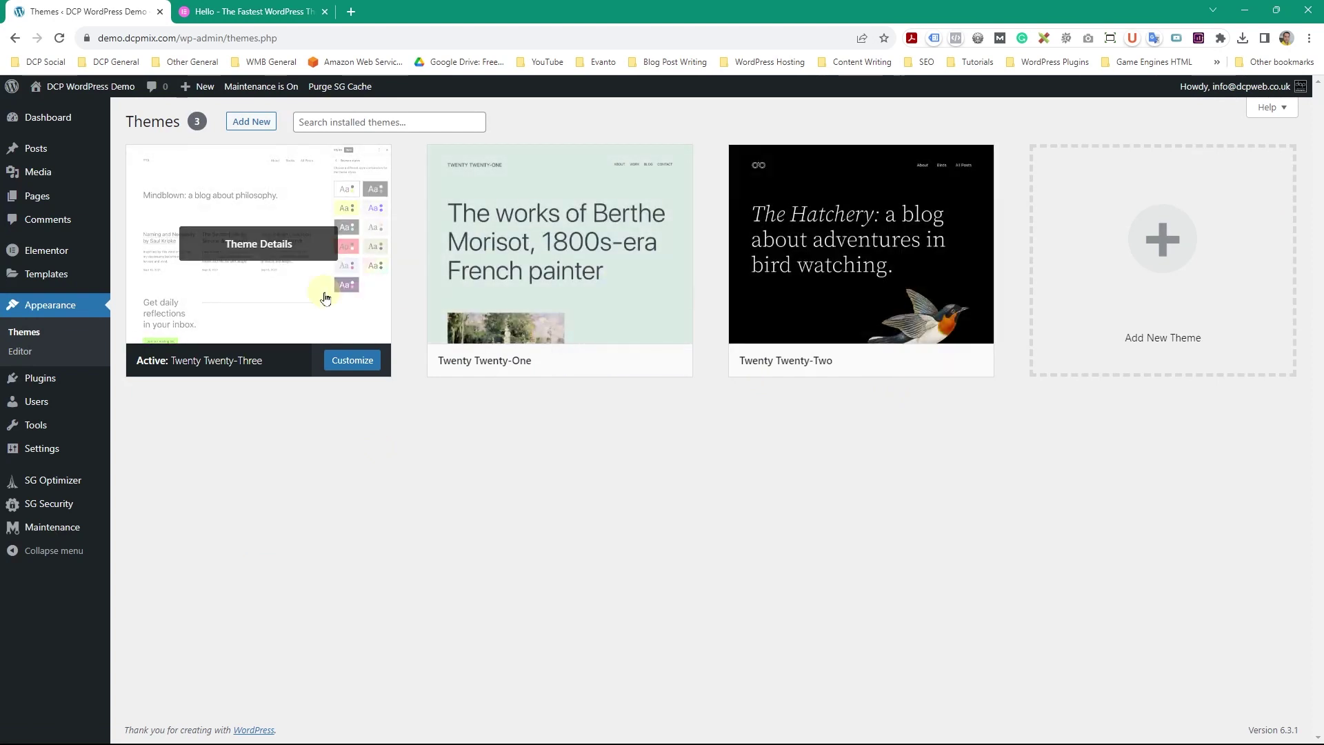
# - View the demo site's home page in a separate tab to examine how the Twenty Twenty-Three theme displays it
pyautogui.moveTo(67, 91)
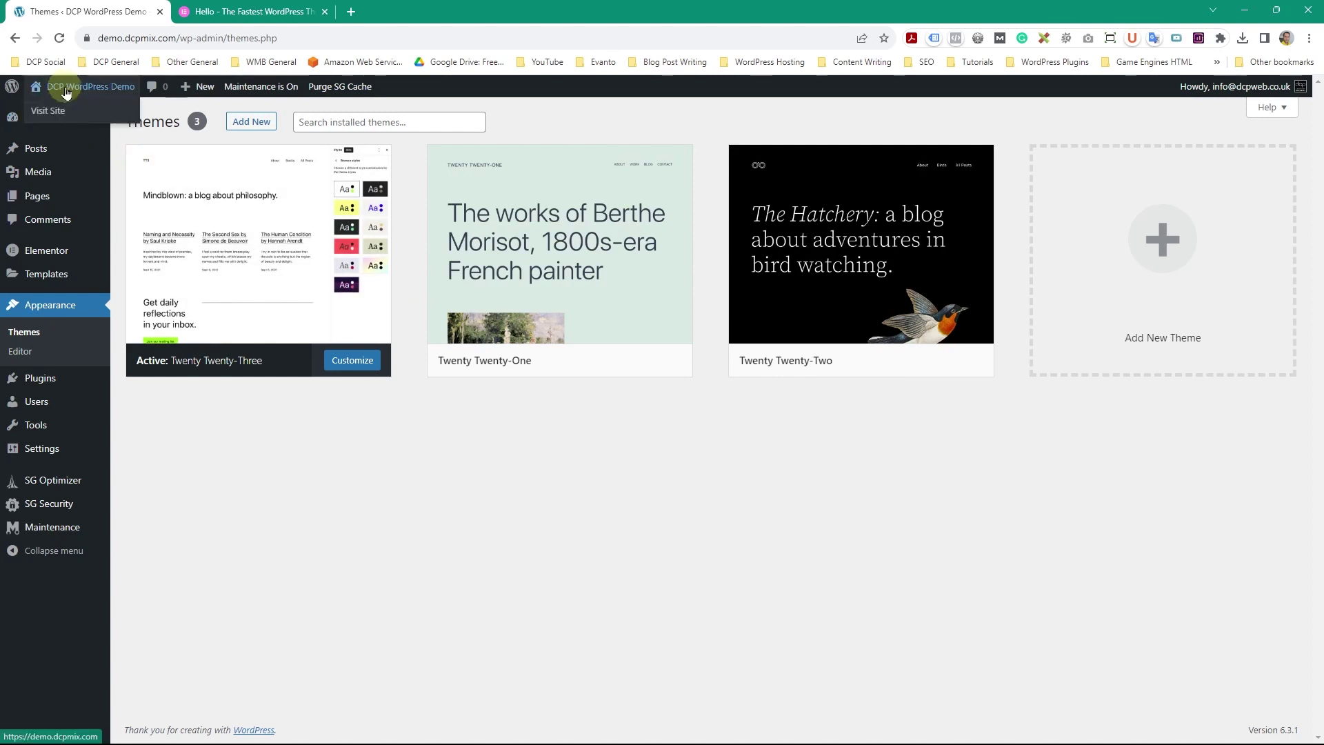
pyautogui.click(238, 12)
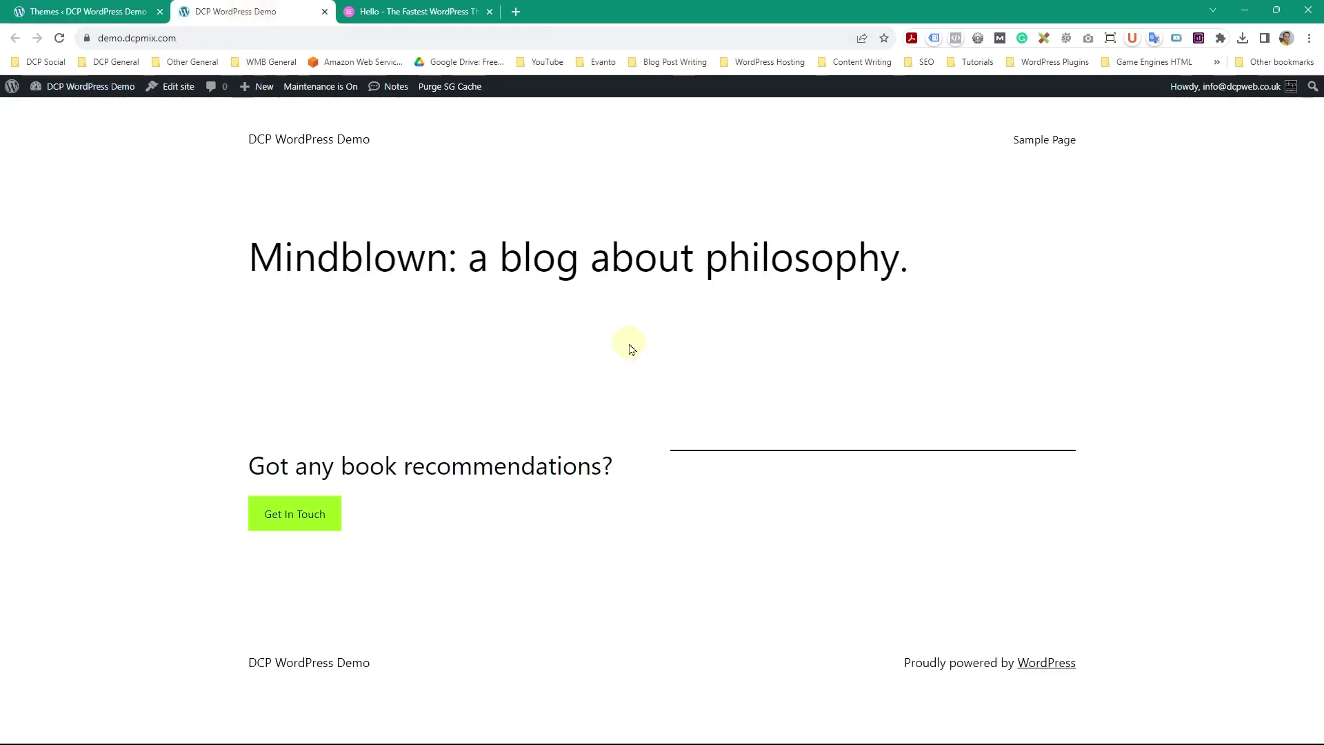
pyautogui.moveTo(375, 263); pyautogui.dragTo(836, 559)
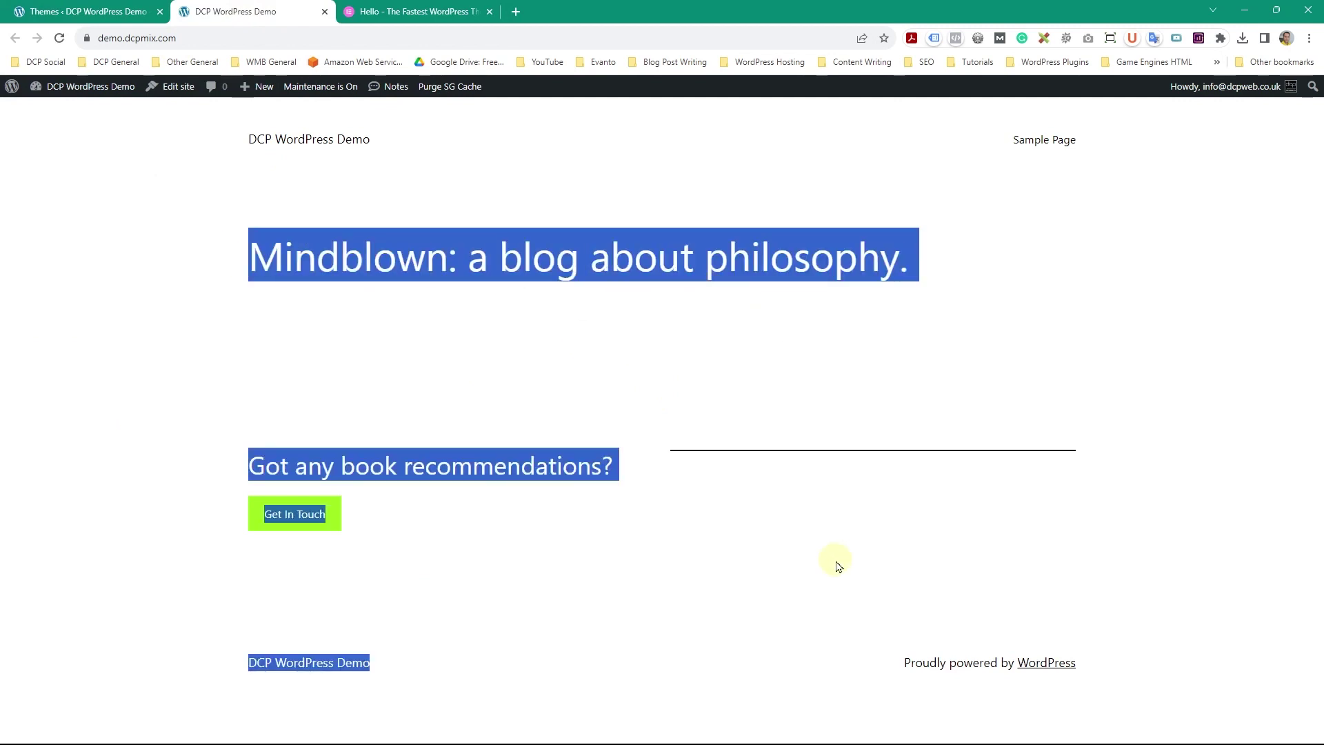
pyautogui.click(708, 522)
# - Return to the installed themes, start adding a new theme, and search the theme directory for "hello elementor"
pyautogui.click(112, 12)
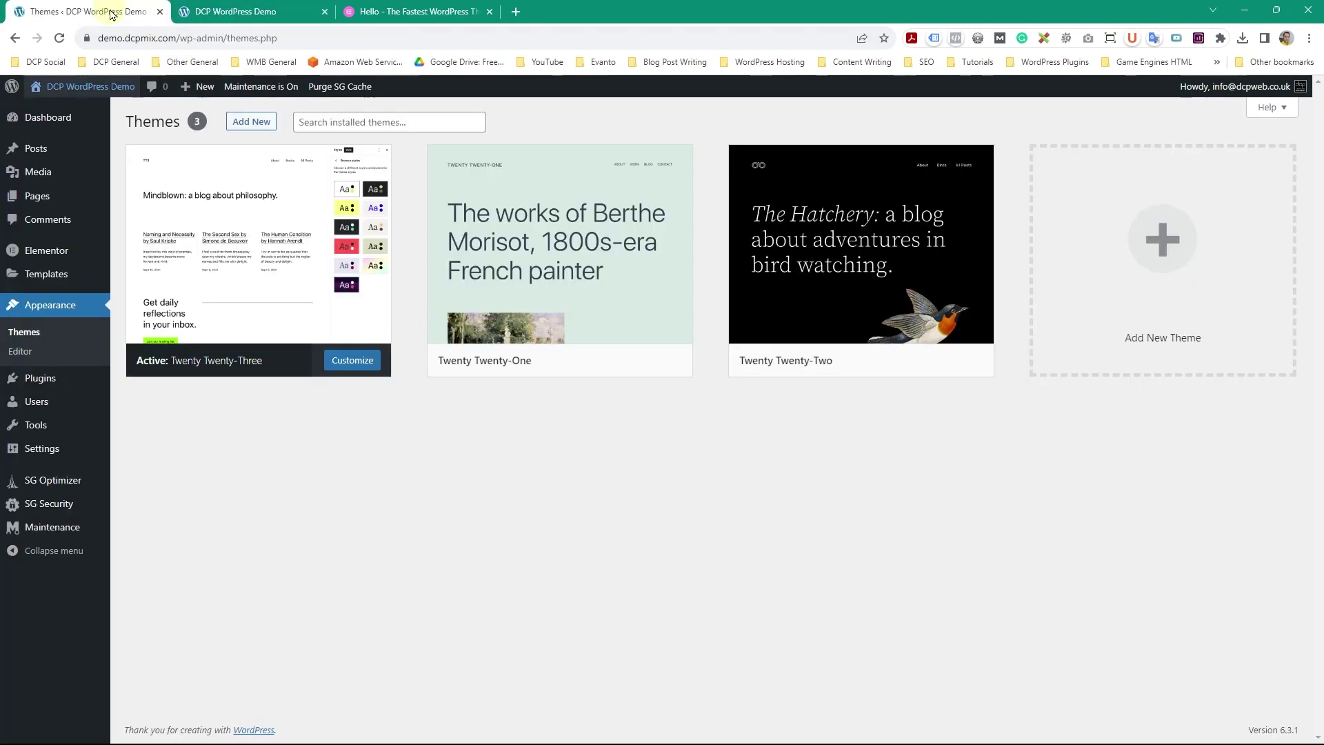
pyautogui.moveTo(256, 251)
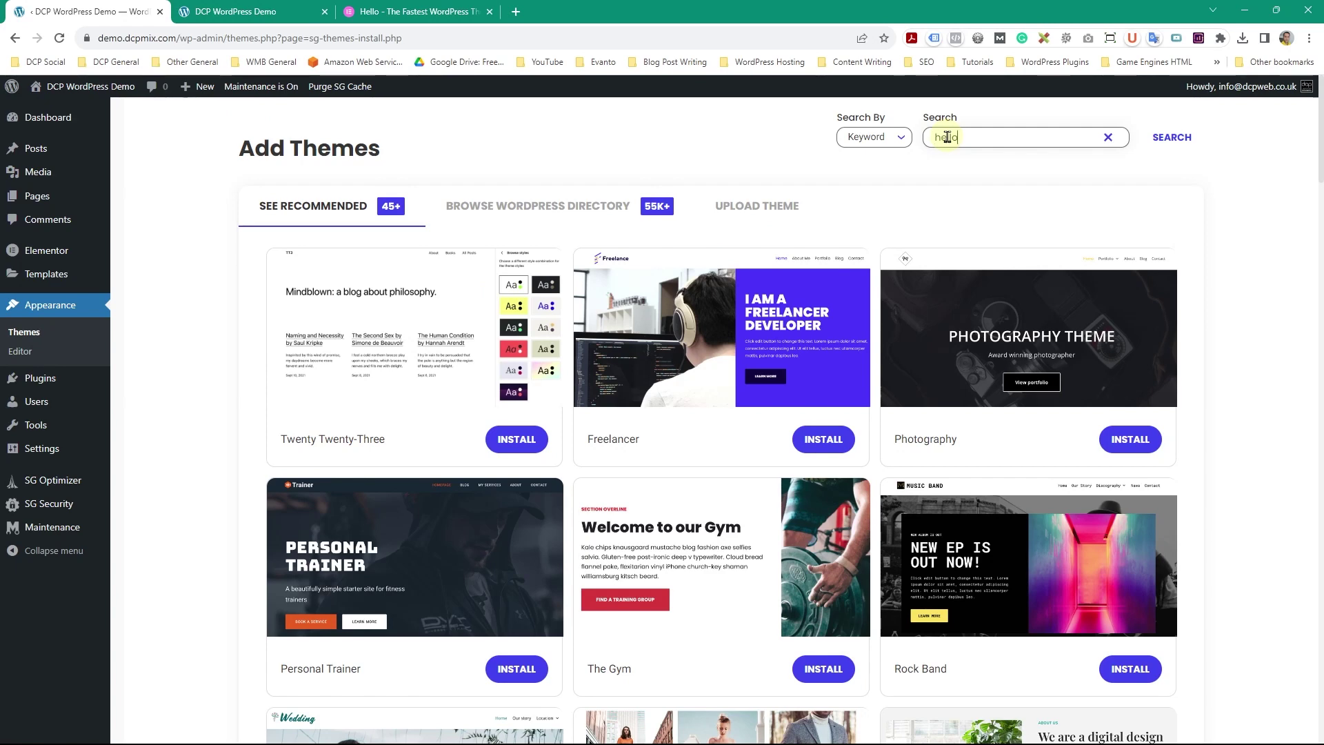
pyautogui.click(1160, 140)
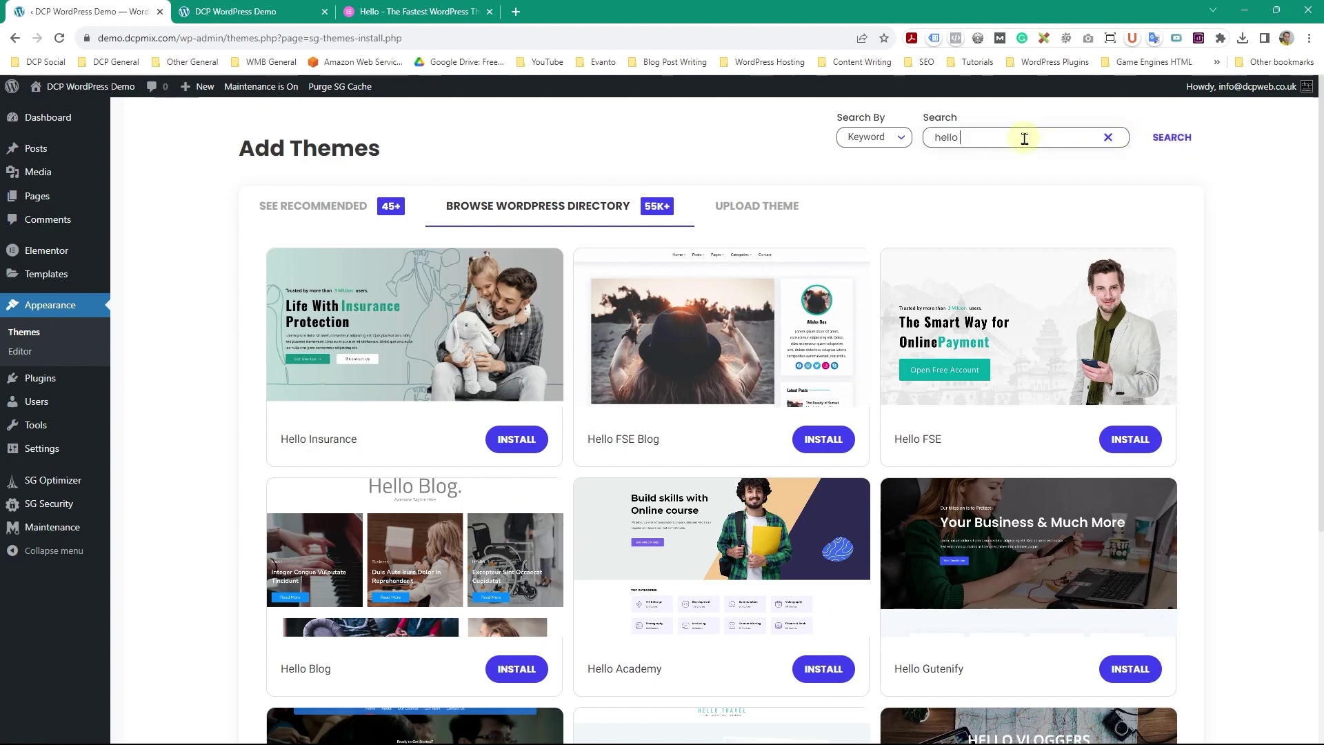
pyautogui.click(1184, 139)
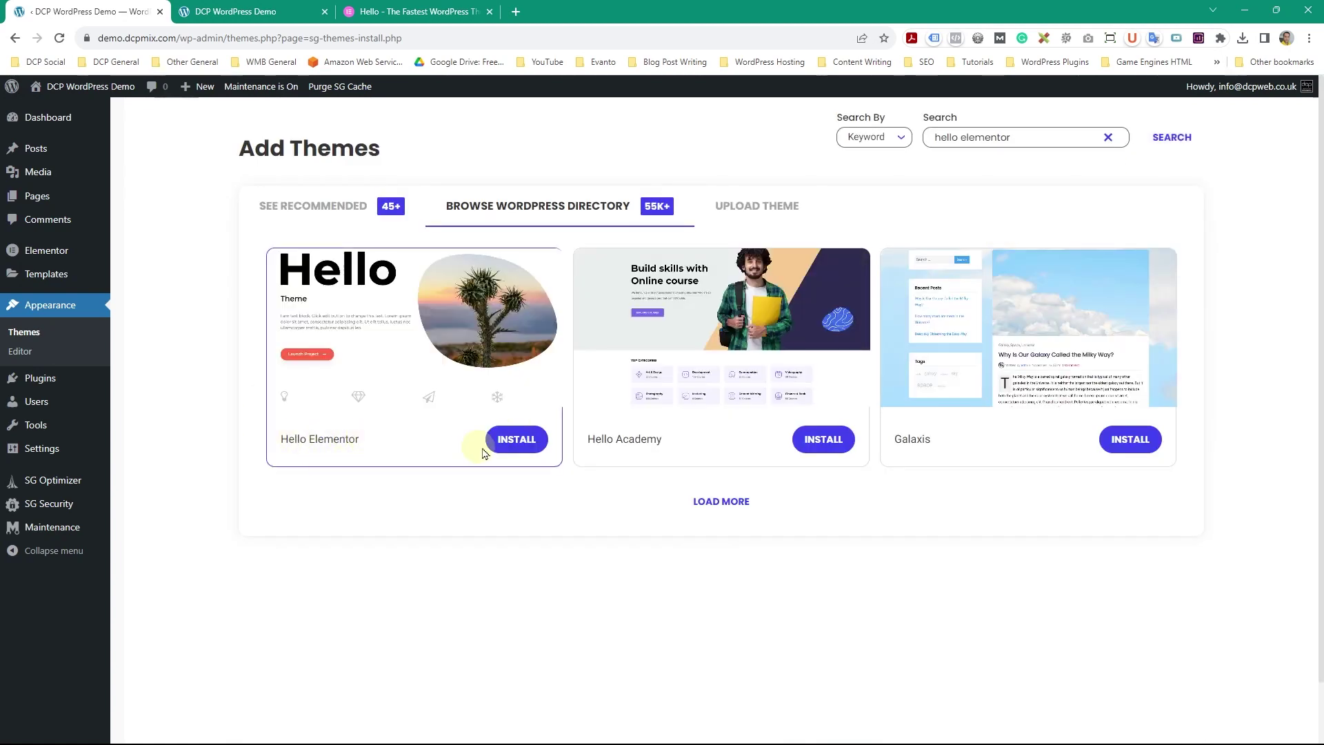
# - Install and activate the Hello Elementor theme and reload the demo site's home page to check it
pyautogui.click(514, 439)
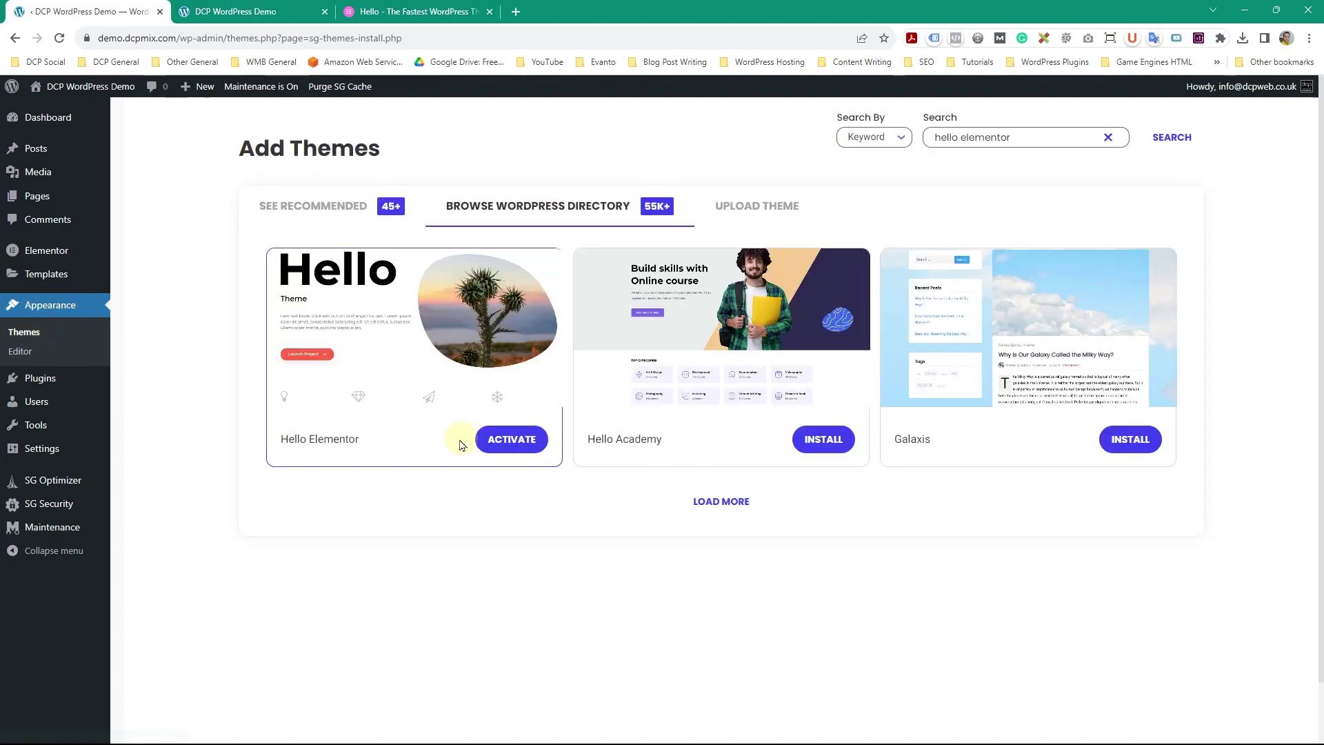
pyautogui.click(497, 447)
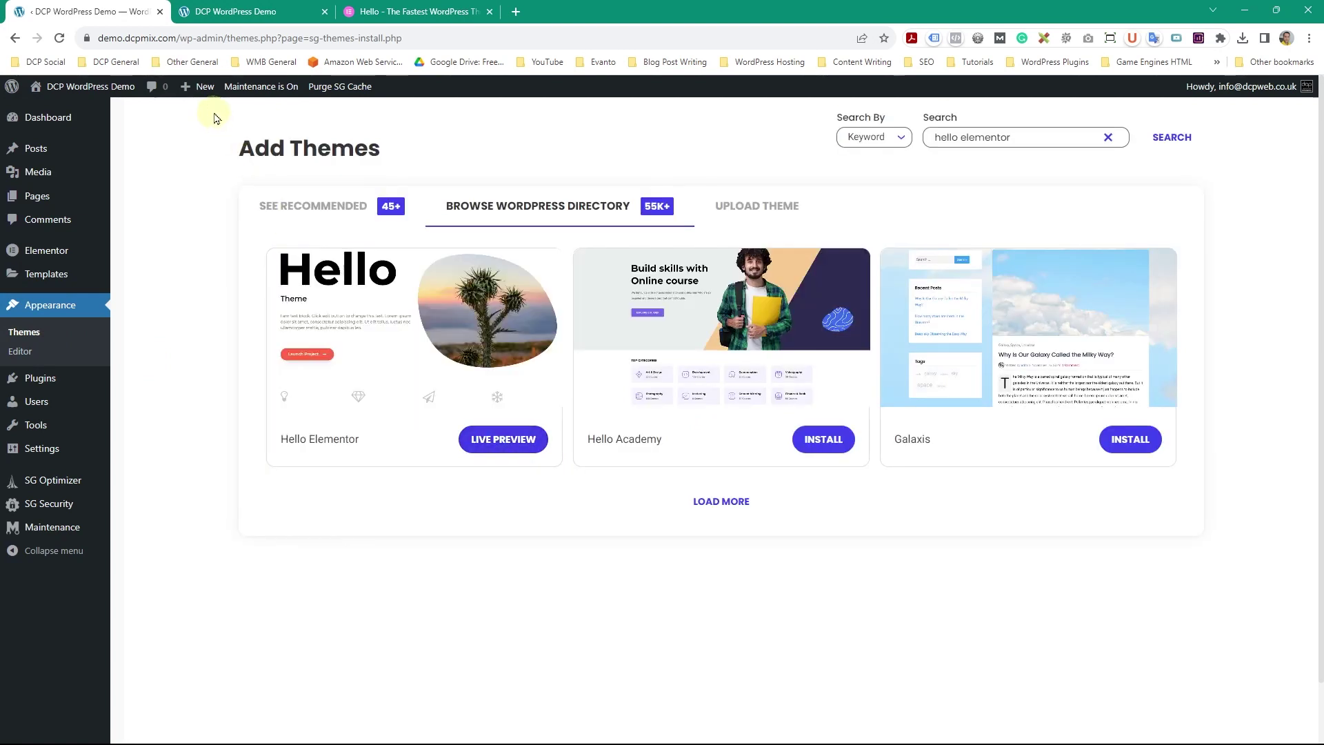
pyautogui.click(215, 15)
pyautogui.click(59, 38)
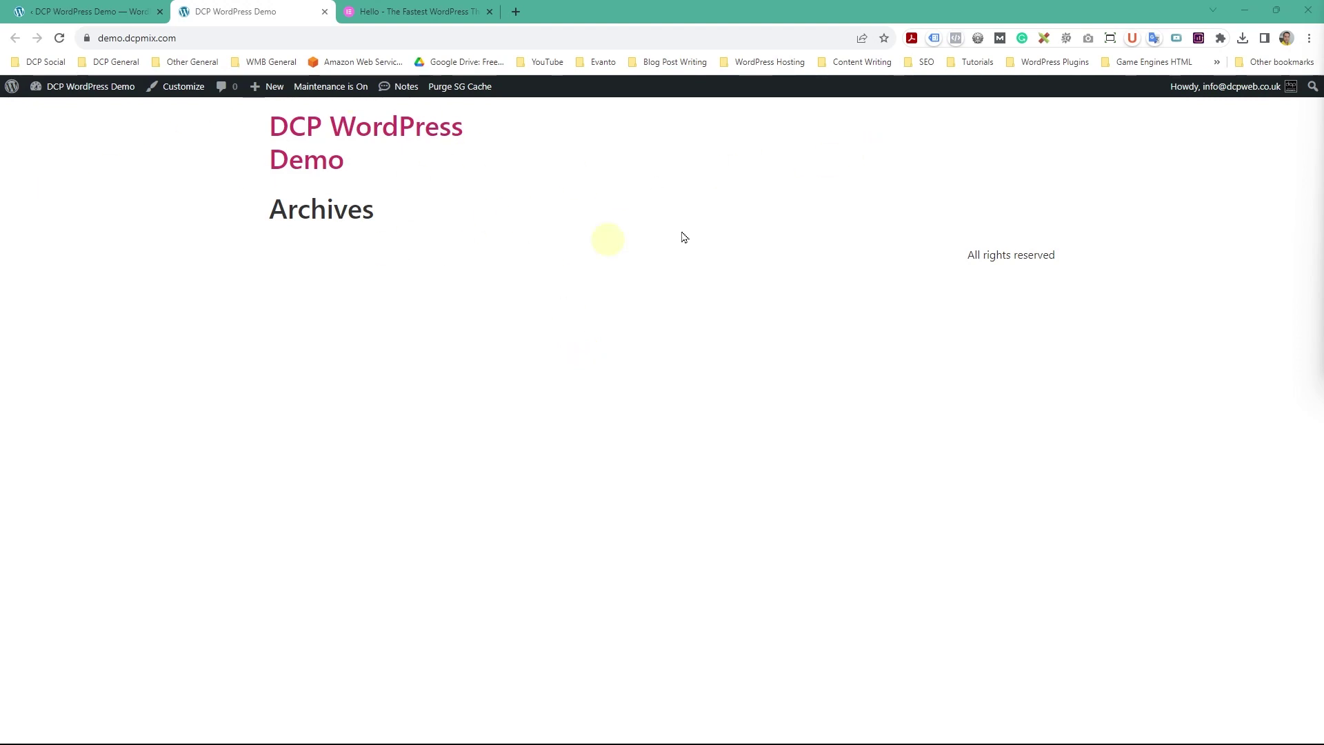
# - Load dcpweb.co.uk in a new browser tab and go to its portfolio page
pyautogui.click(516, 11)
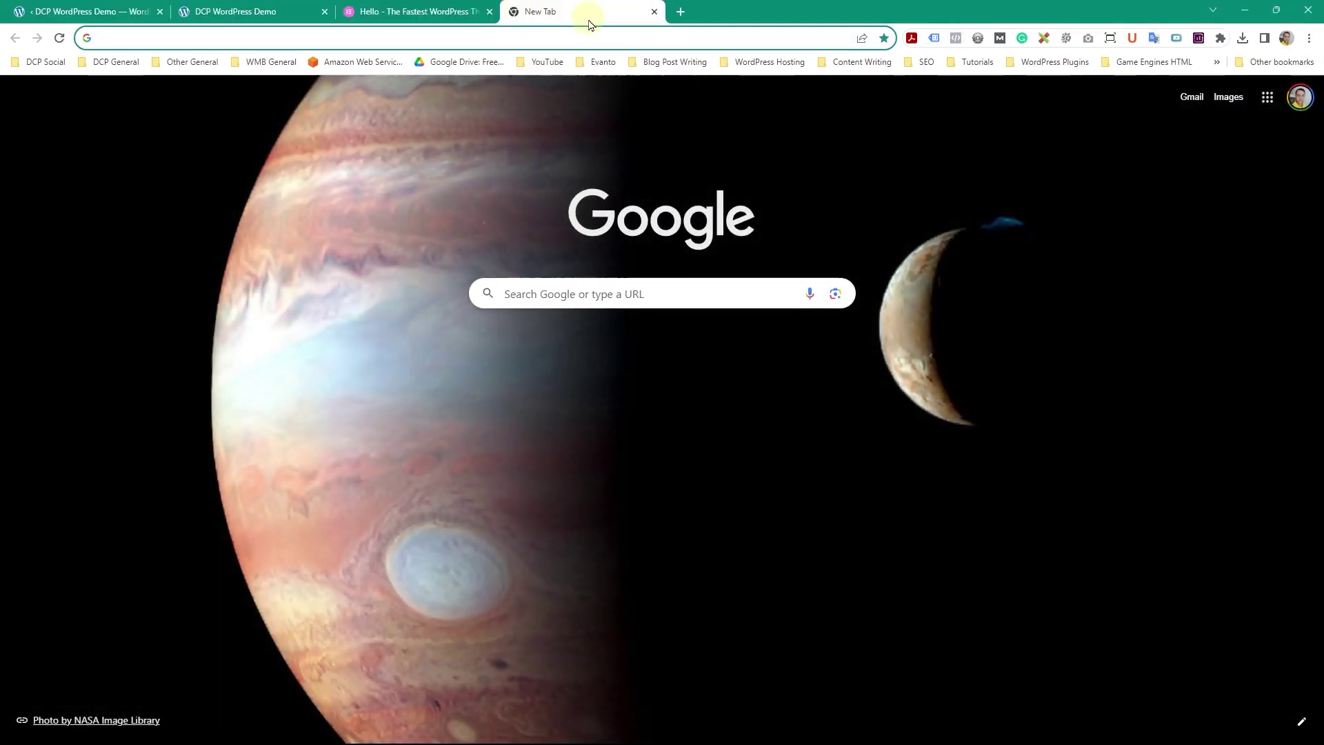
pyautogui.write('dcpweb.co.uk')
pyautogui.press('Return')
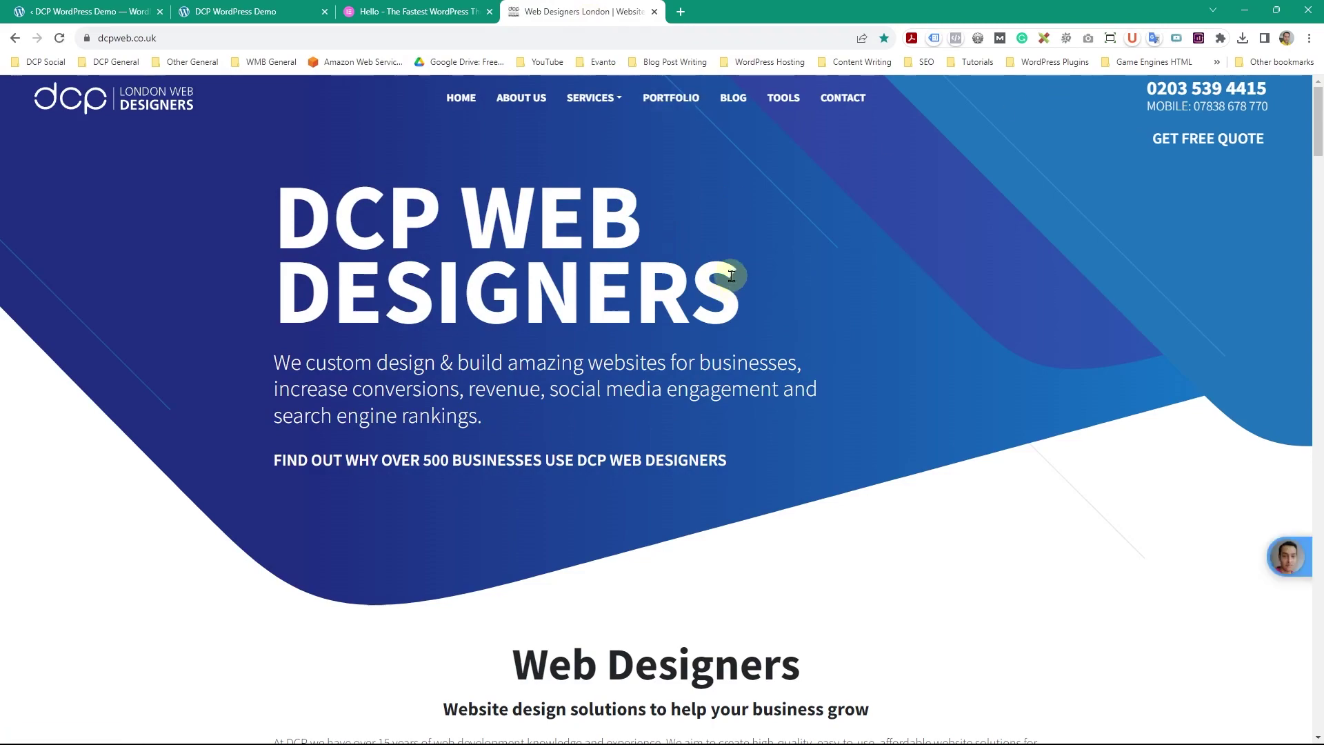
pyautogui.click(687, 107)
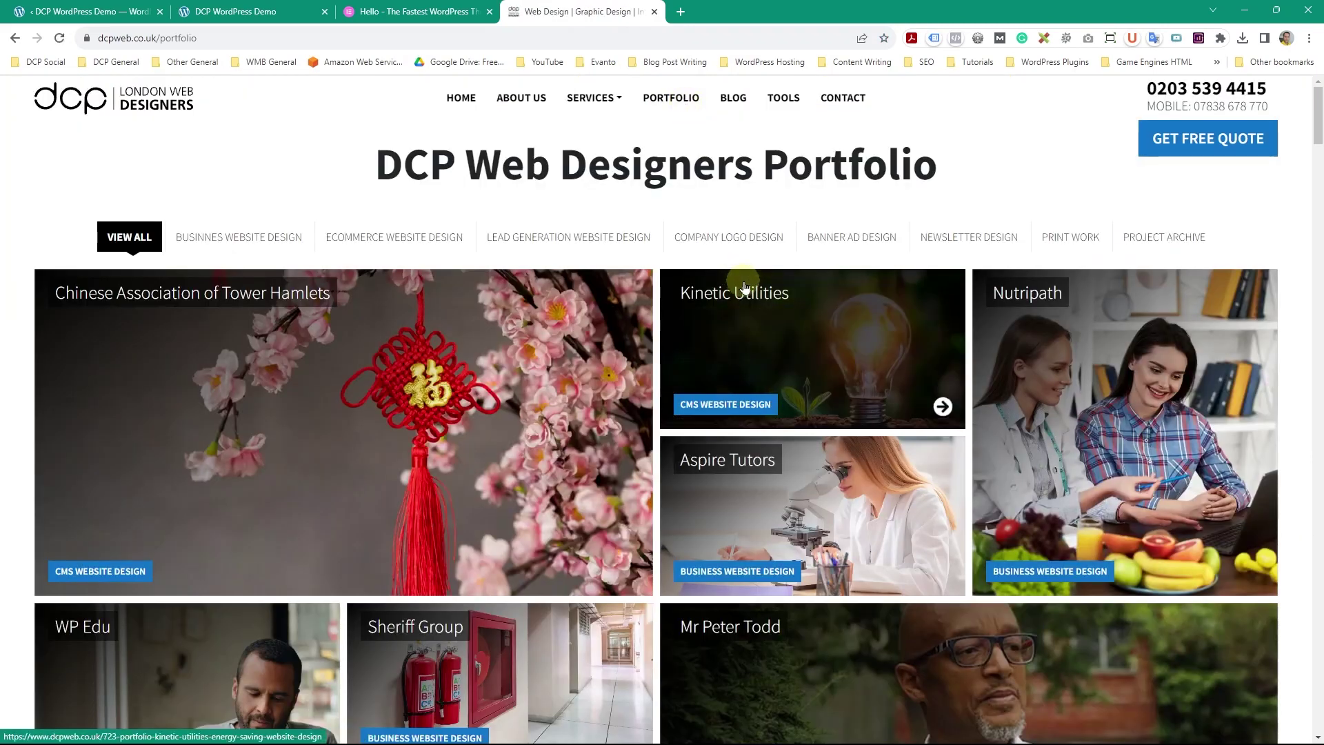
# - Open the McDonnell Ellis LLP project from the portfolio in a new tab and visit its live website
pyautogui.scroll(-5, 601, 258)
pyautogui.scroll(-4, 689, 324)
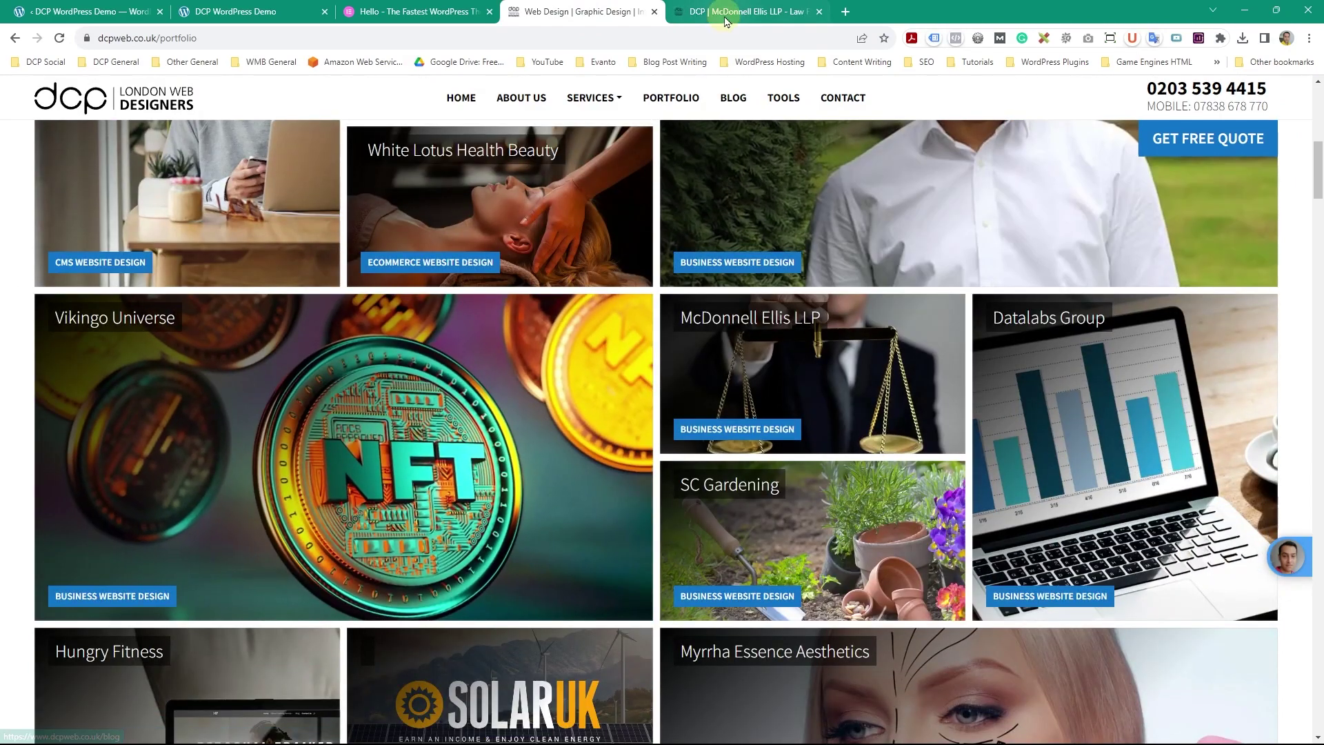
pyautogui.hotkey('ctrl', 'Tab')
pyautogui.scroll(-5, 414, 469)
pyautogui.click(392, 450)
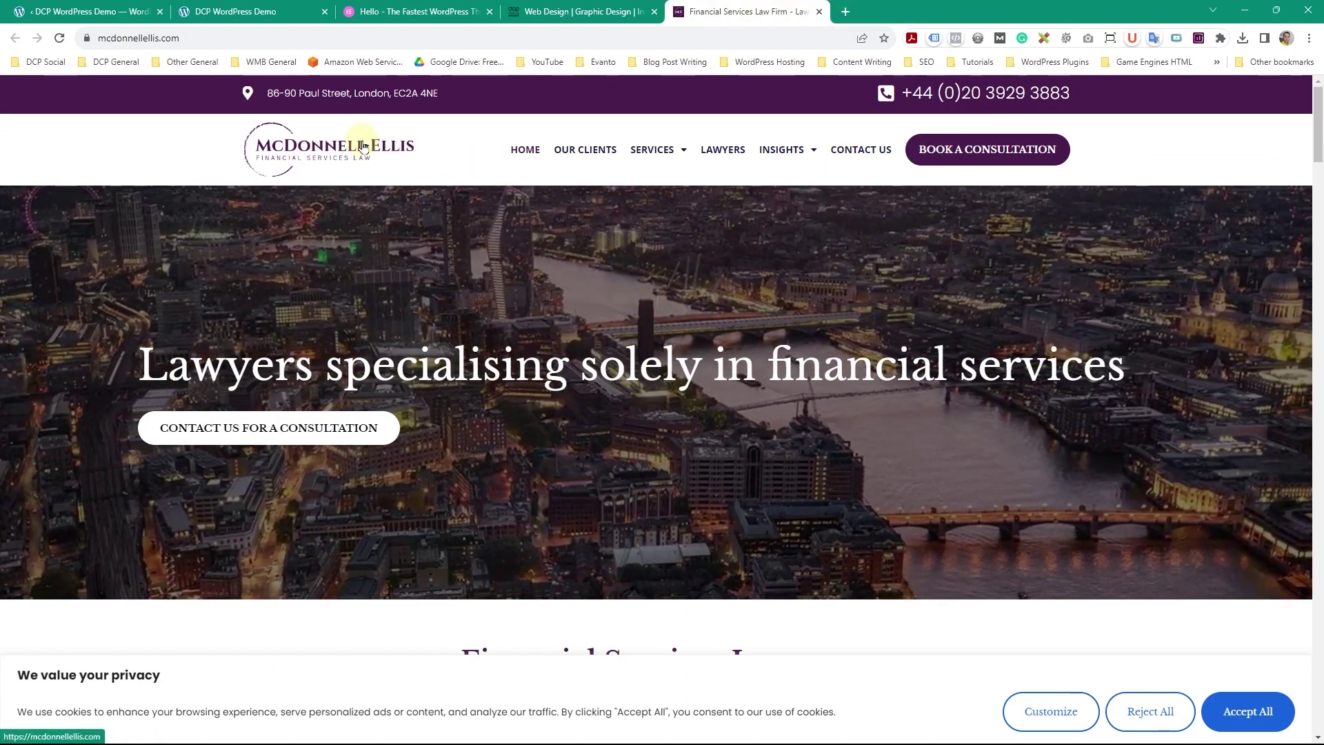
# - Examine the McDonnell Ellis home page from header to testimonials and insights, accepting all cookies along the way
pyautogui.scroll(-5, 452, 141)
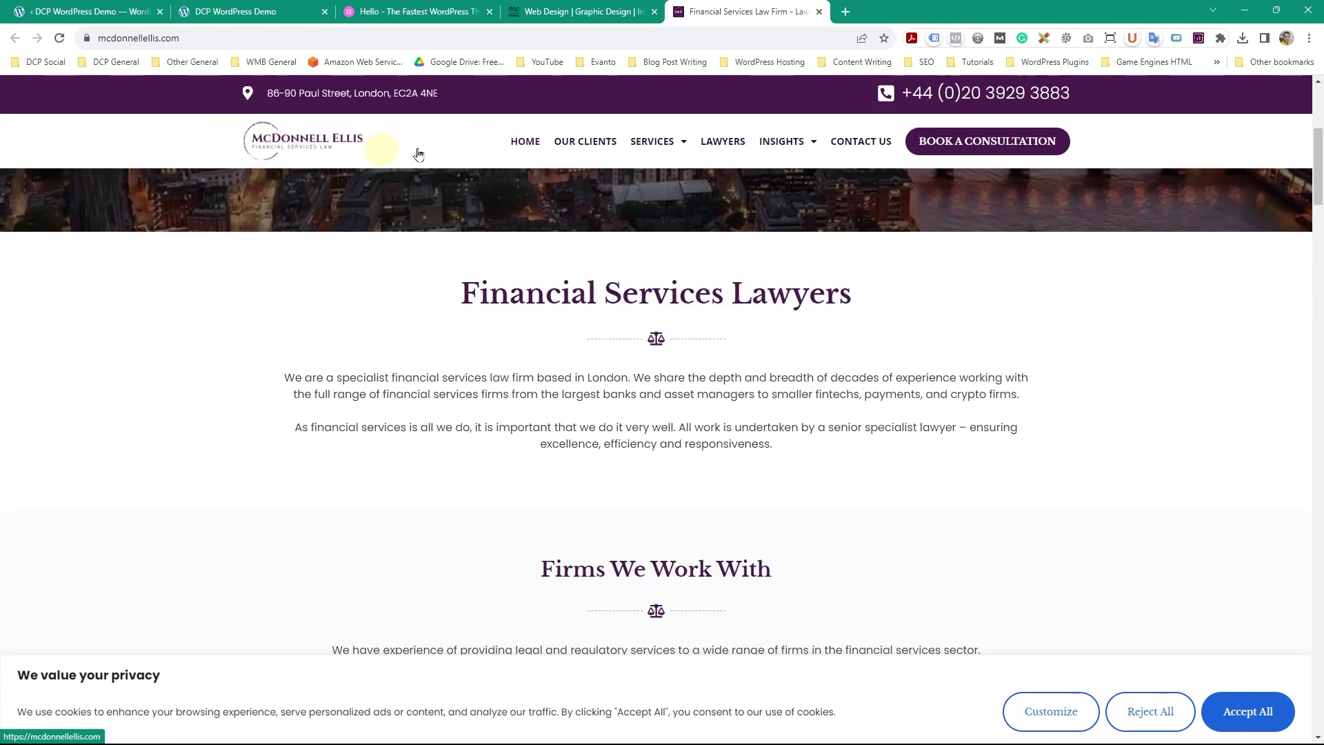
pyautogui.scroll(-6, 421, 248)
pyautogui.scroll(8, 375, 155)
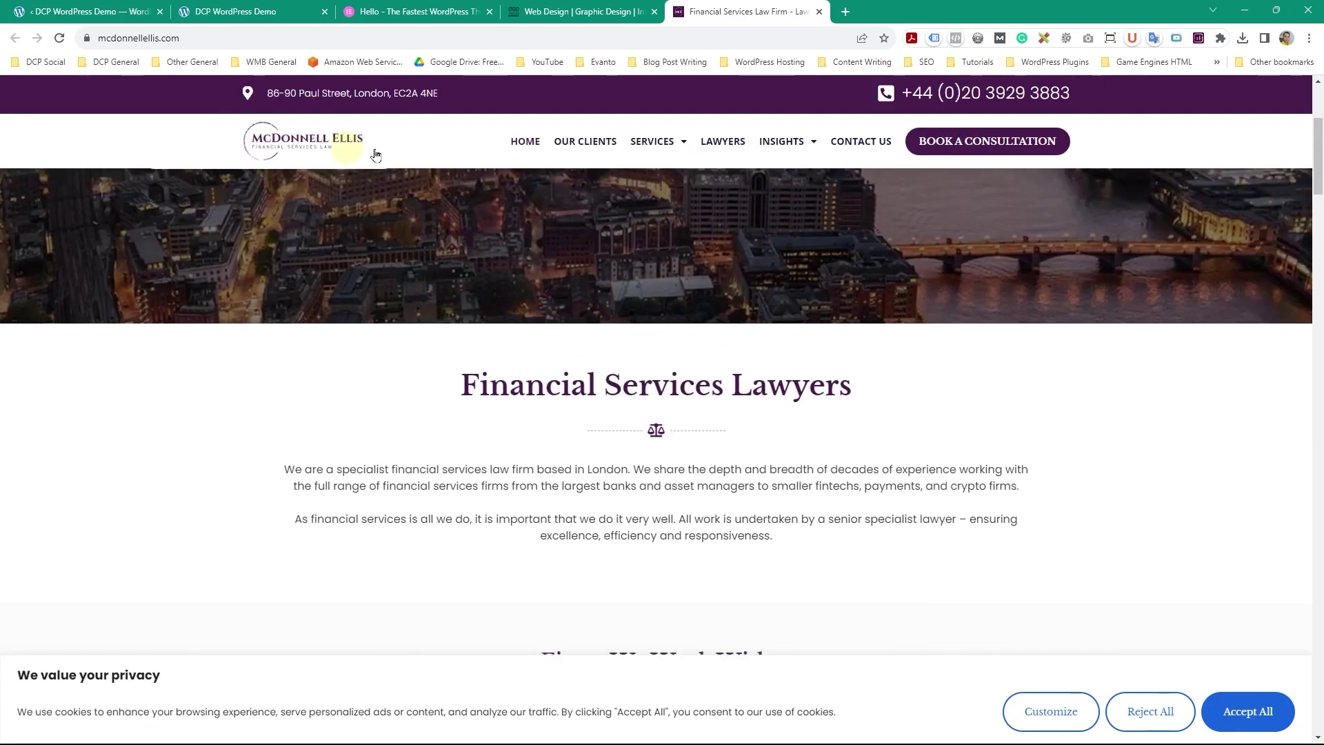
pyautogui.scroll(-10, 576, 163)
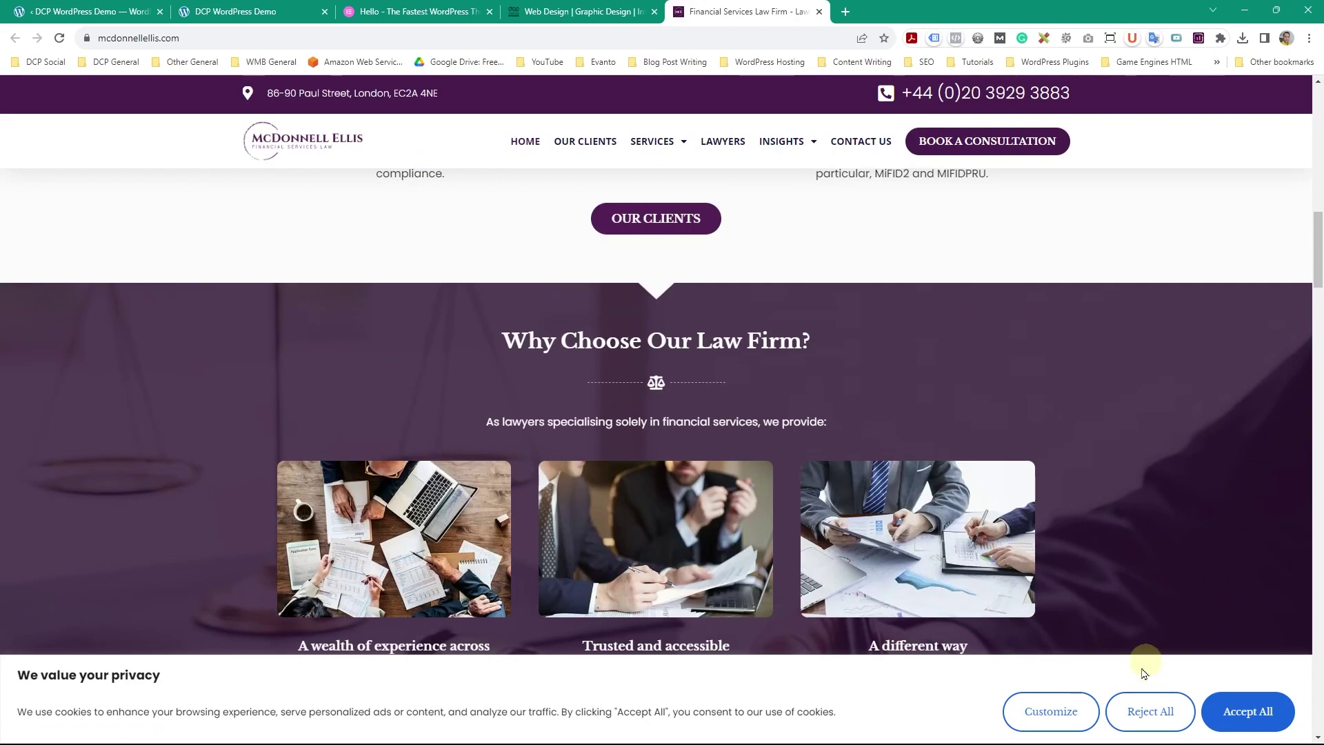
pyautogui.click(1276, 711)
pyautogui.scroll(-10, 571, 316)
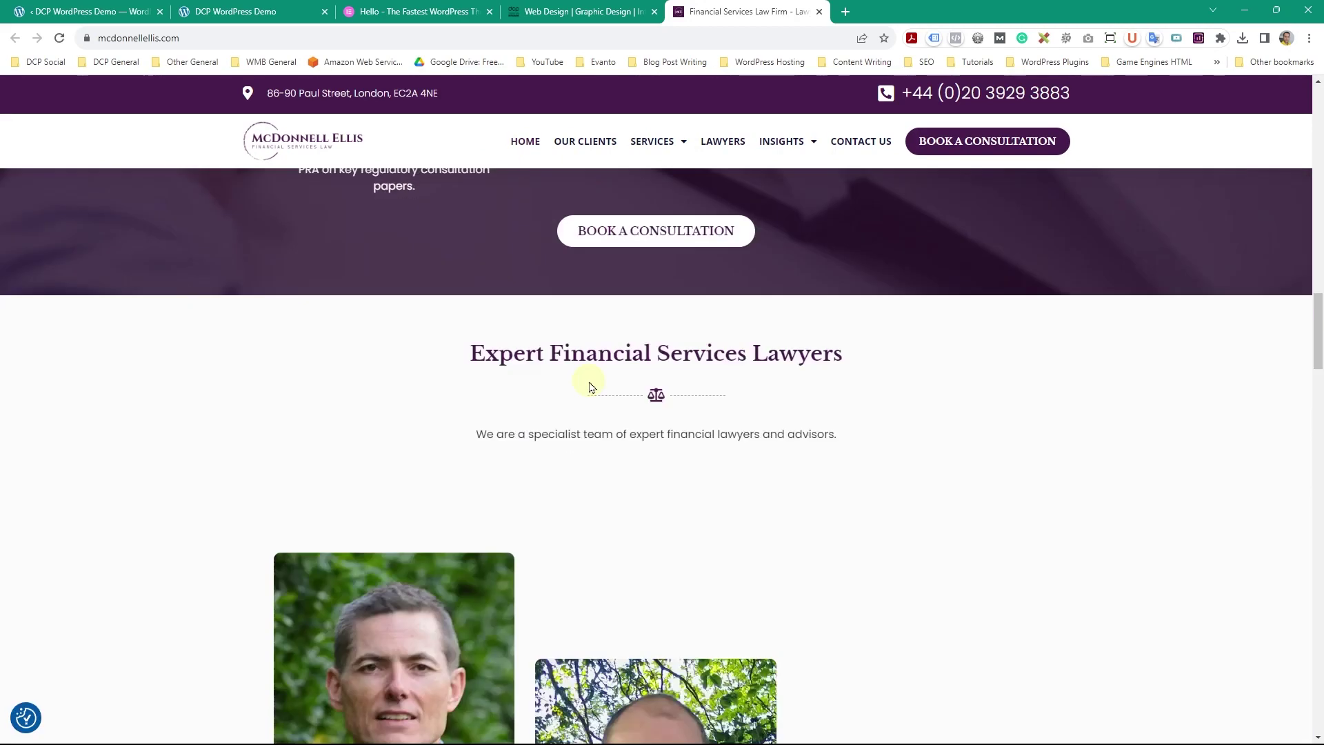
pyautogui.scroll(-10, 889, 502)
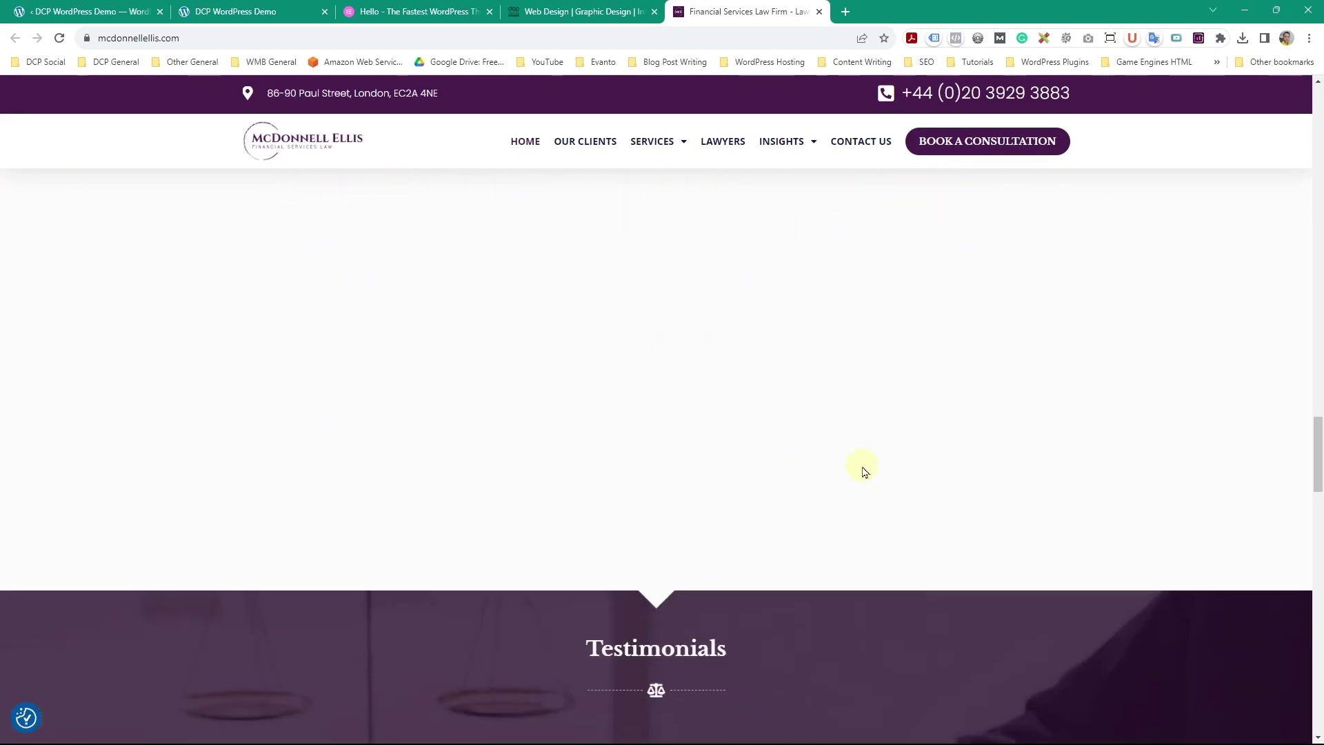
pyautogui.scroll(10, 863, 468)
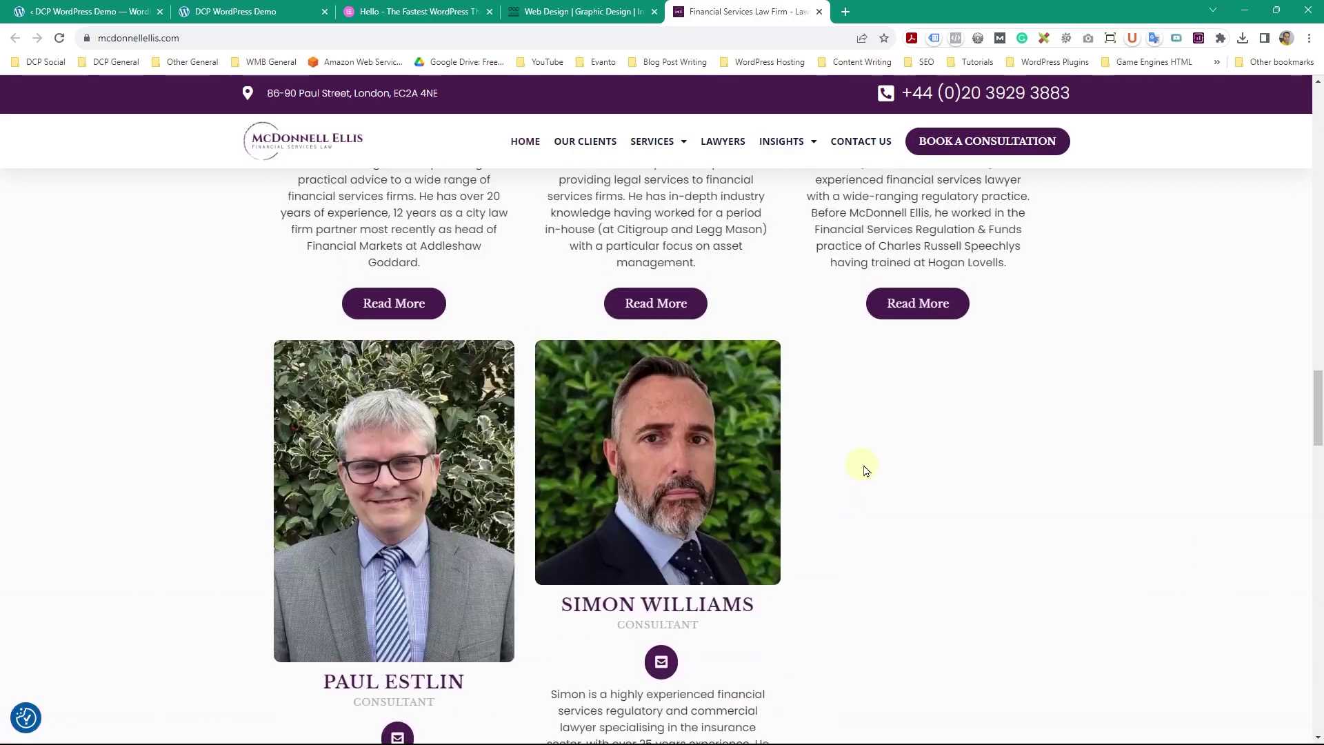
pyautogui.scroll(5, 643, 422)
pyautogui.scroll(-15, 642, 421)
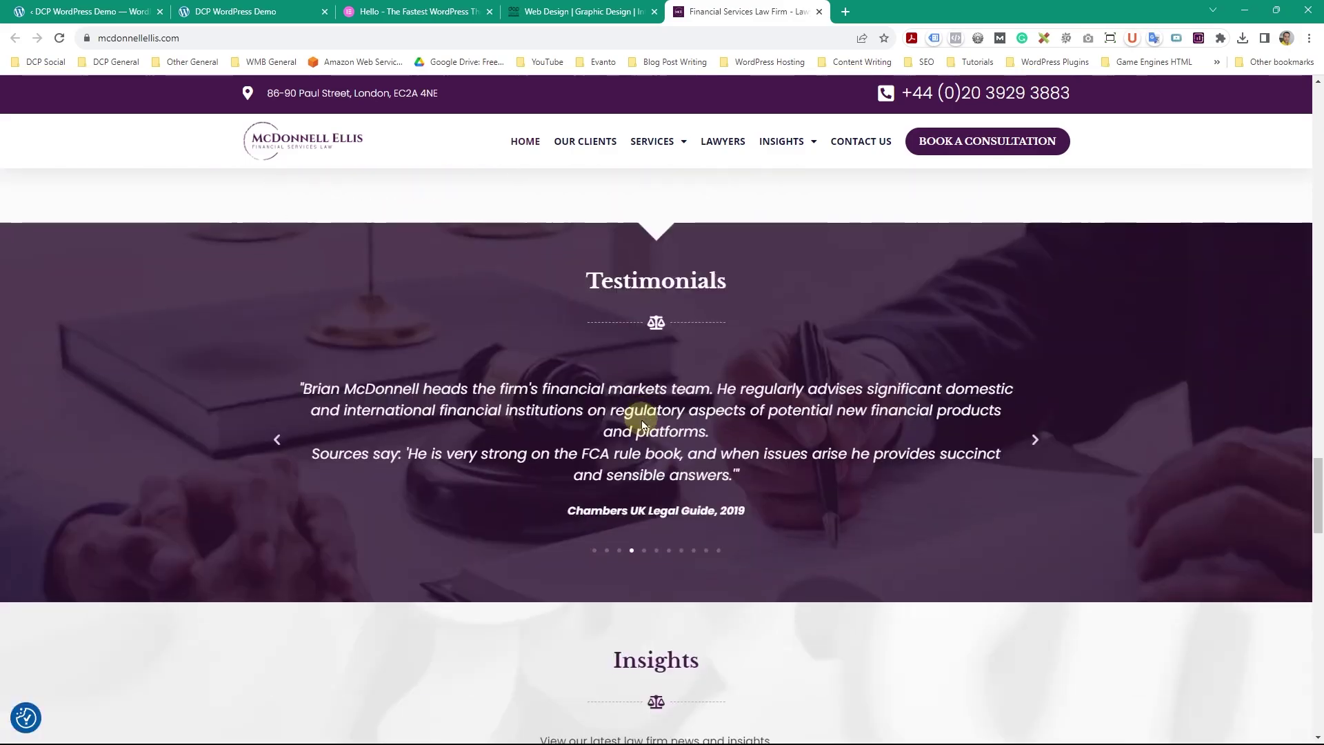
pyautogui.scroll(-10, 642, 423)
pyautogui.scroll(20, 645, 416)
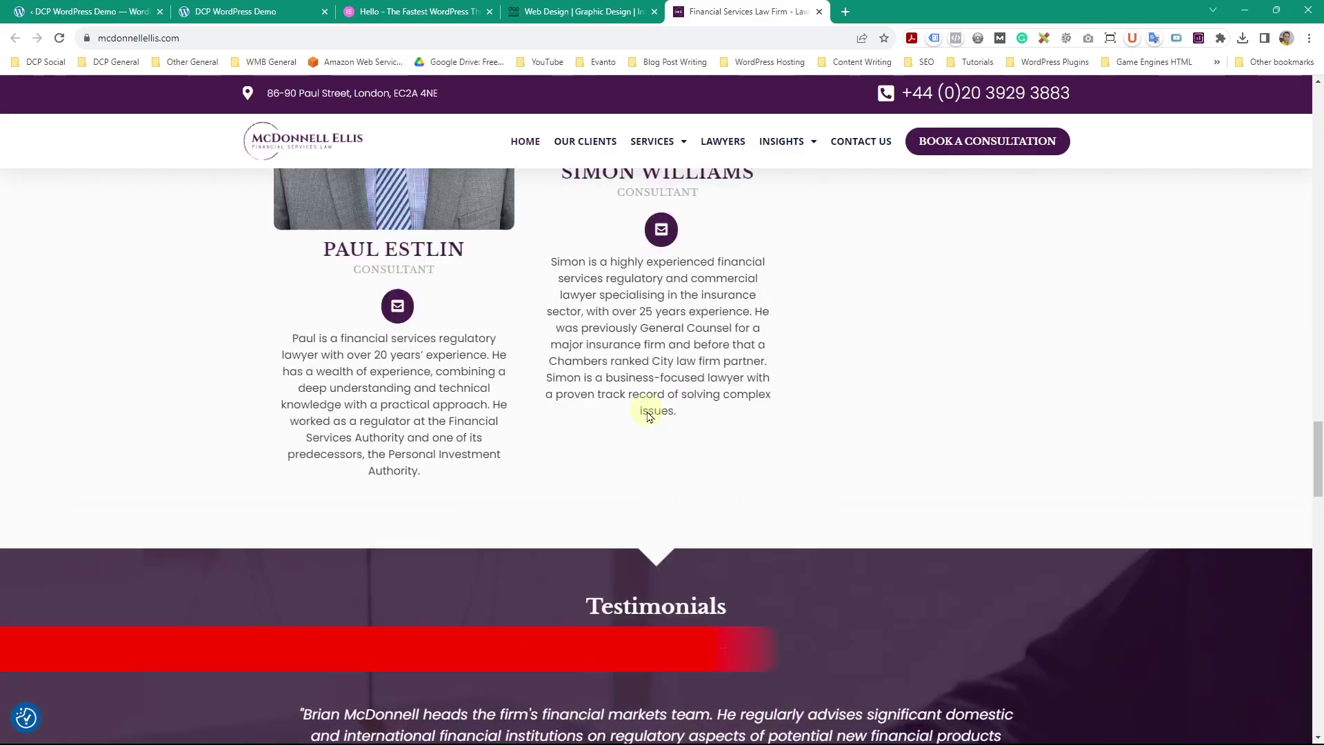
pyautogui.scroll(10, 647, 409)
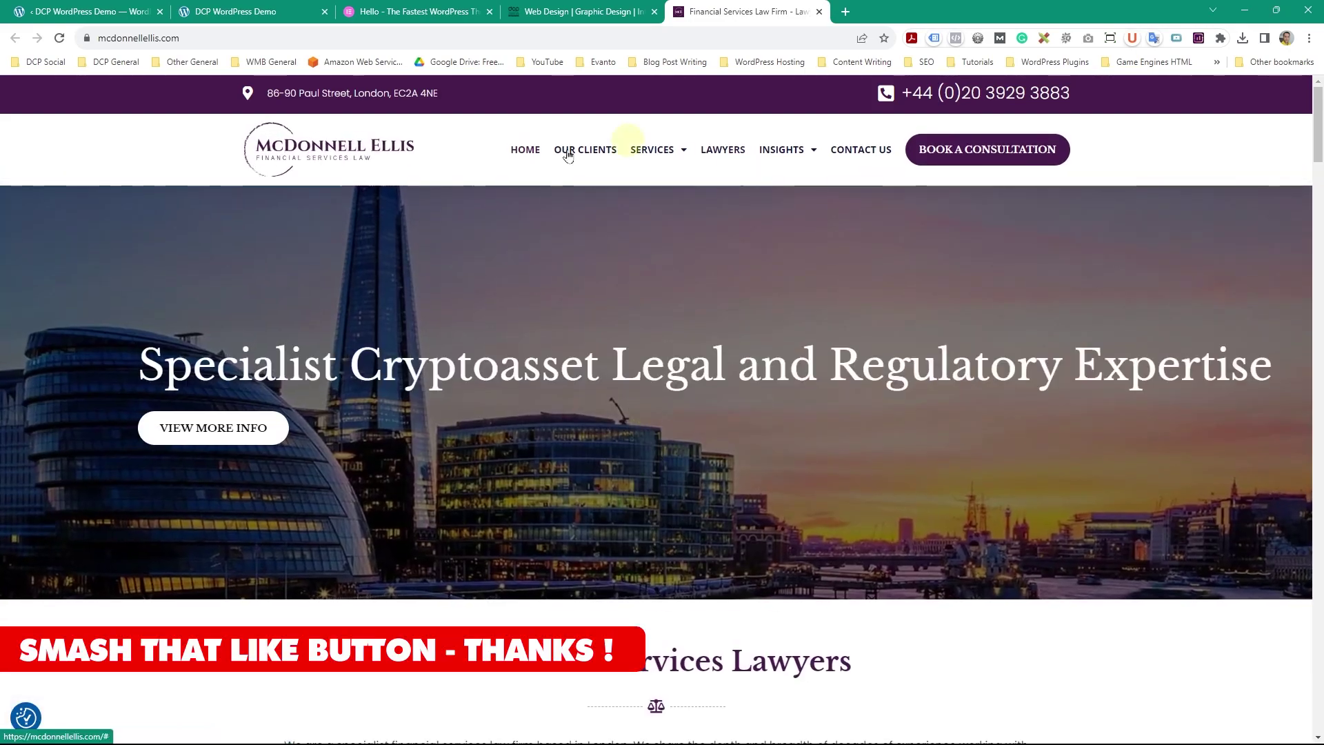
pyautogui.moveTo(1048, 399); pyautogui.dragTo(269, 322)
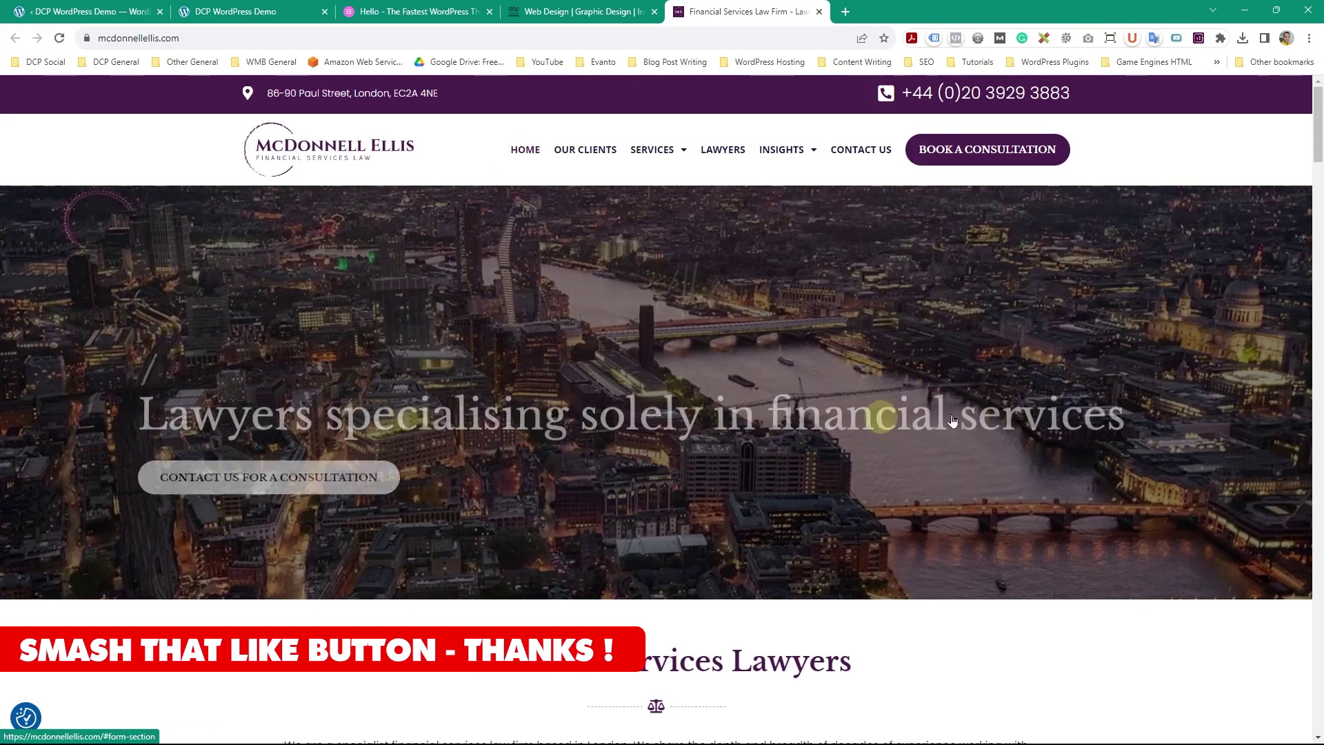
pyautogui.click(565, 37)
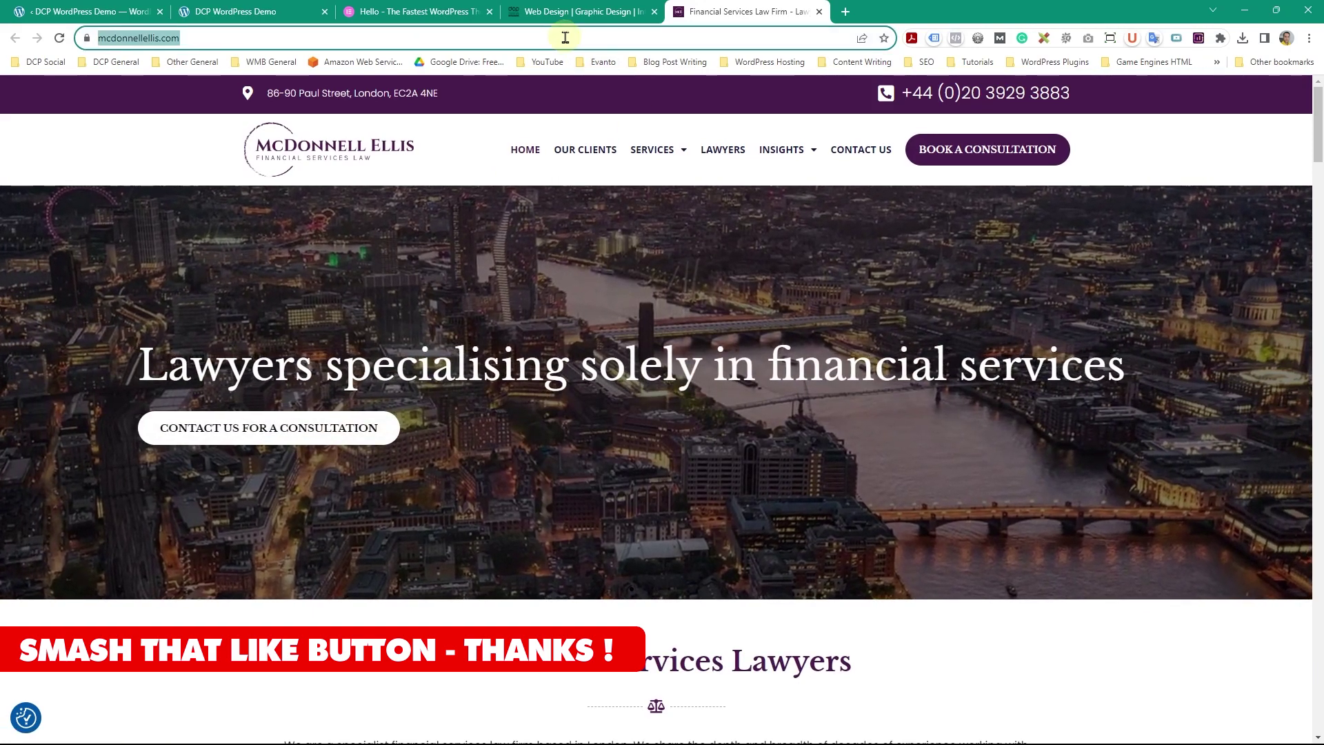
pyautogui.write('nuy')
pyautogui.write('t')
pyautogui.press('BackSpace')
pyautogui.press('BackSpace')
pyautogui.press('BackSpace')
pyautogui.press('Escape')
pyautogui.write('shop')
pyautogui.press('BackSpace')
pyautogui.press('BackSpace')
pyautogui.press('Escape')
# - Load expertshopfront.co.uk and examine the layout and sections of its home page
pyautogui.write('expert')
pyautogui.press('Return')
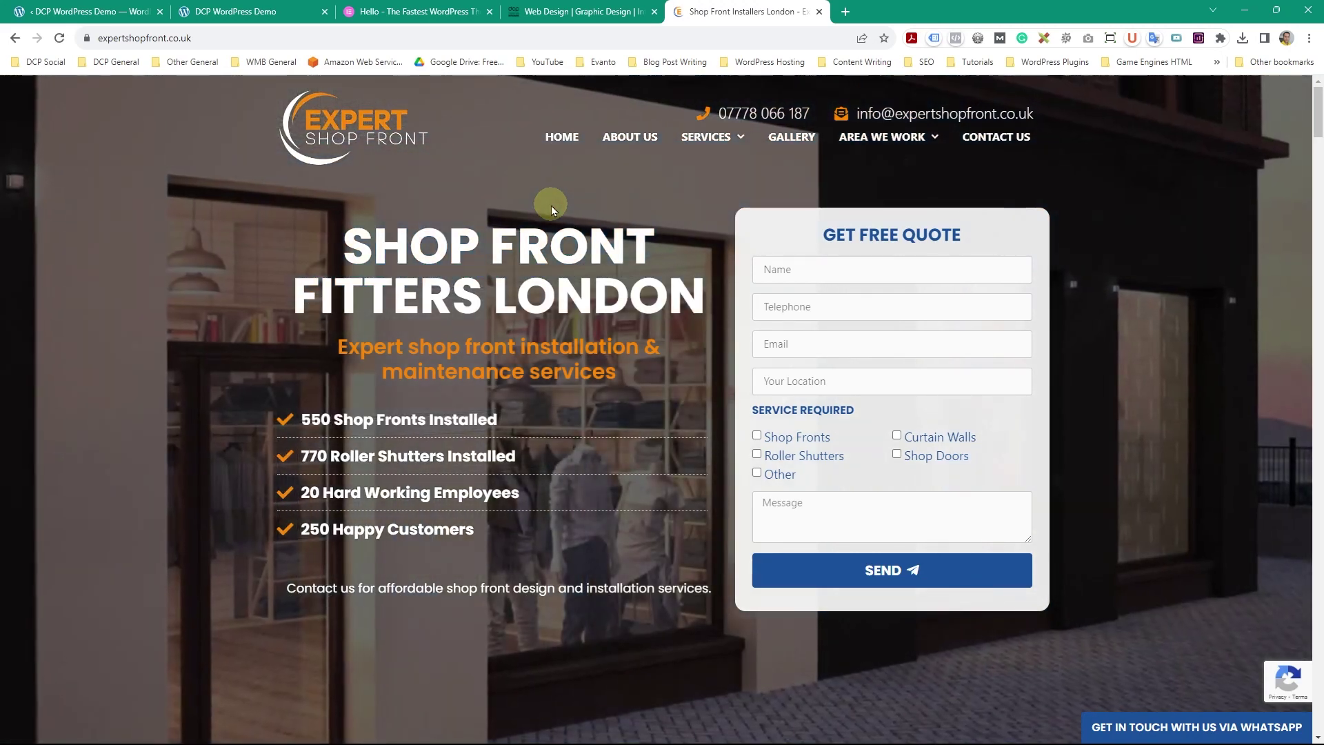
pyautogui.scroll(-8, 645, 342)
pyautogui.scroll(-12, 645, 343)
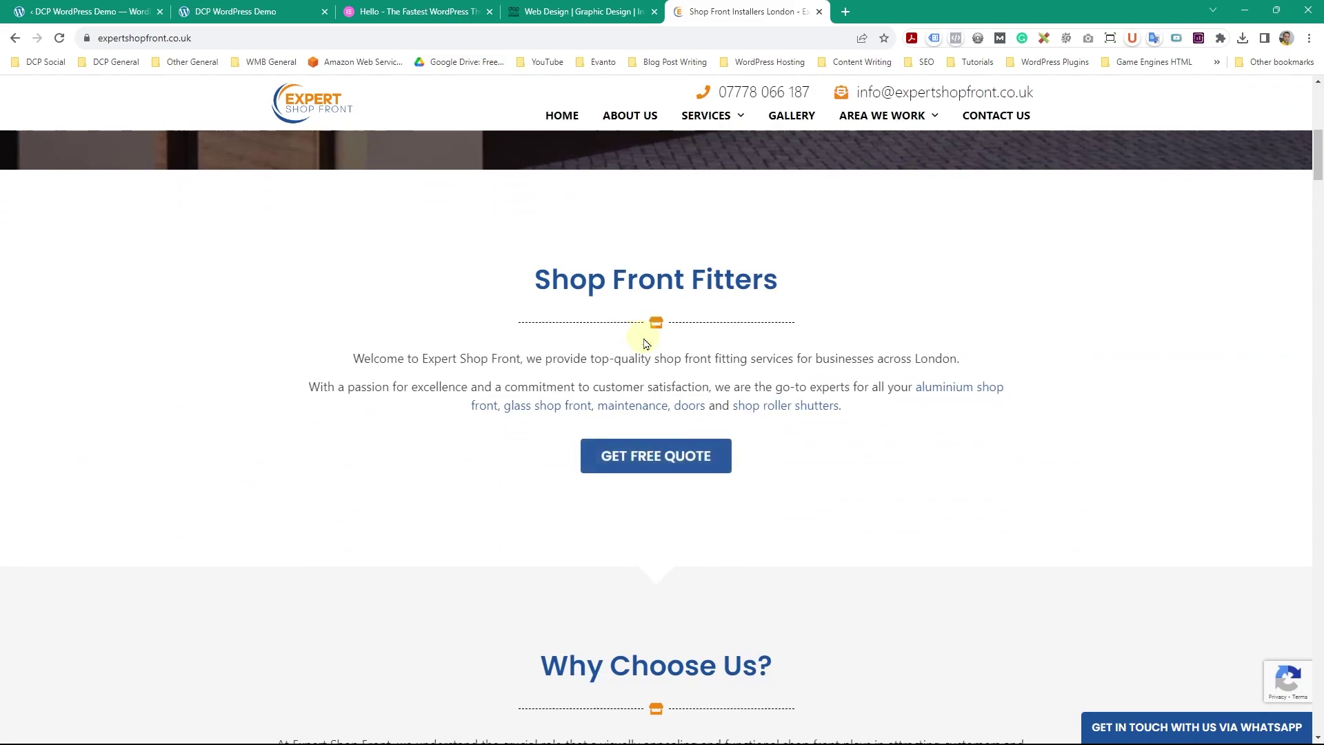
pyautogui.scroll(20, 643, 342)
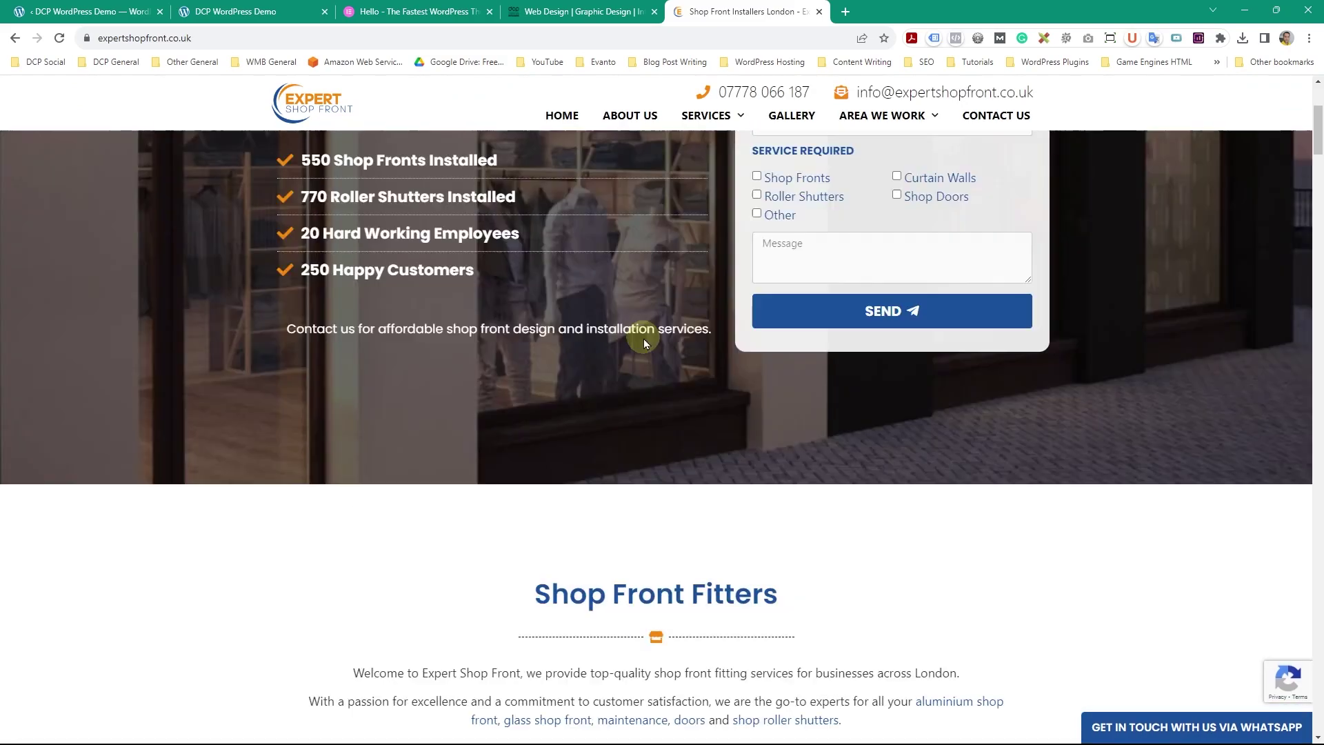
pyautogui.scroll(-20, 644, 342)
pyautogui.scroll(-10, 643, 342)
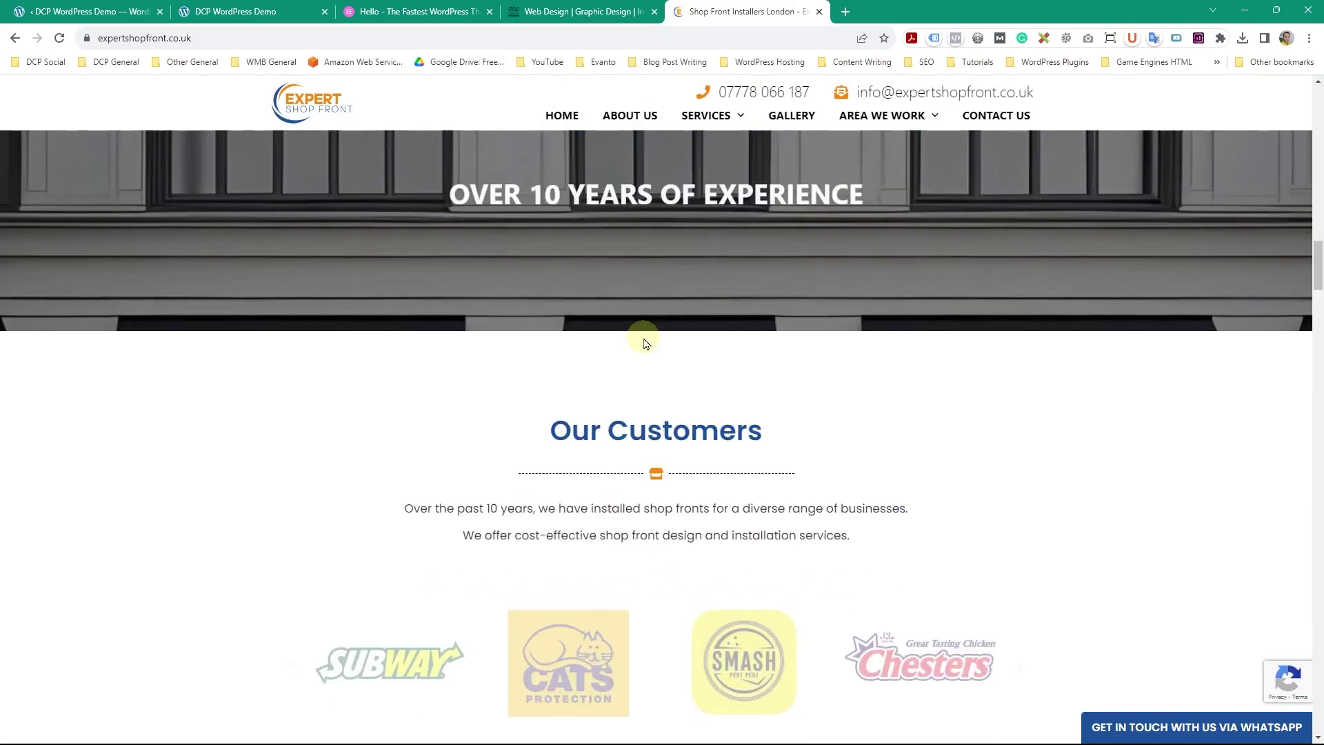
pyautogui.scroll(20, 645, 341)
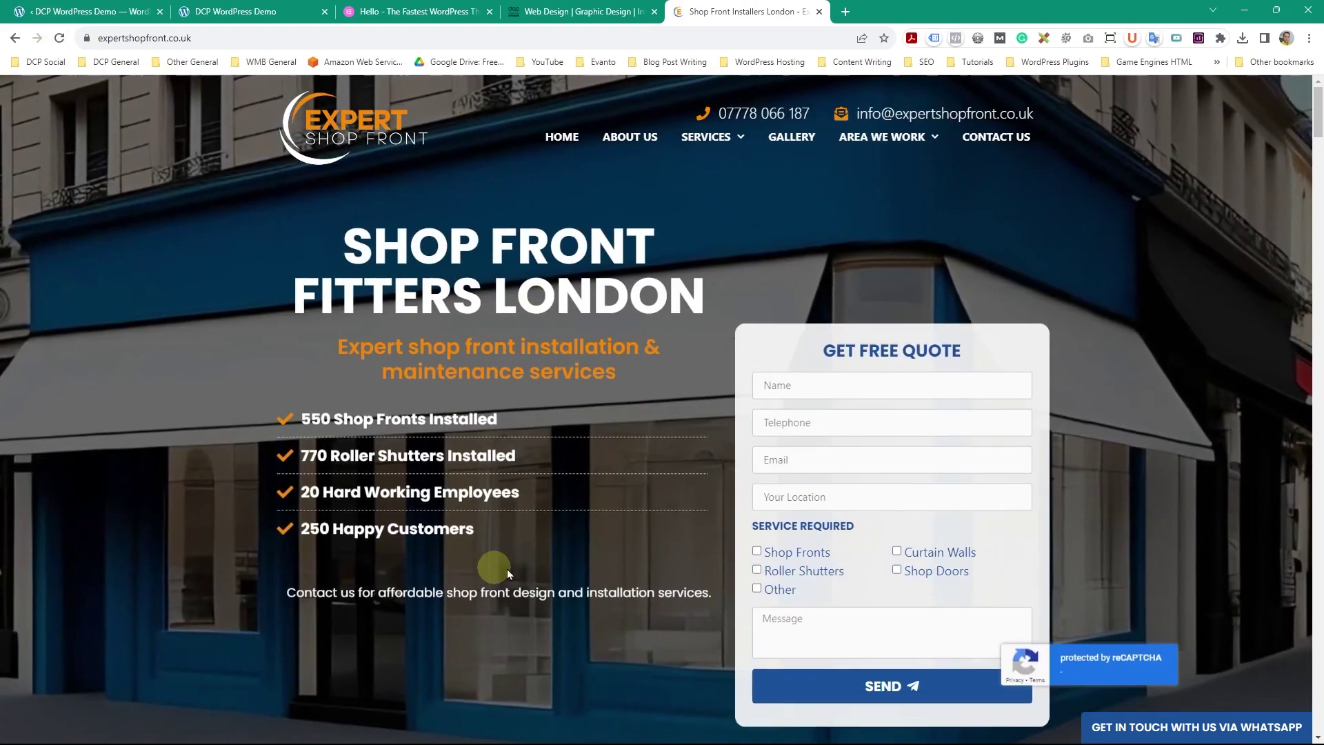
pyautogui.scroll(-7, 714, 576)
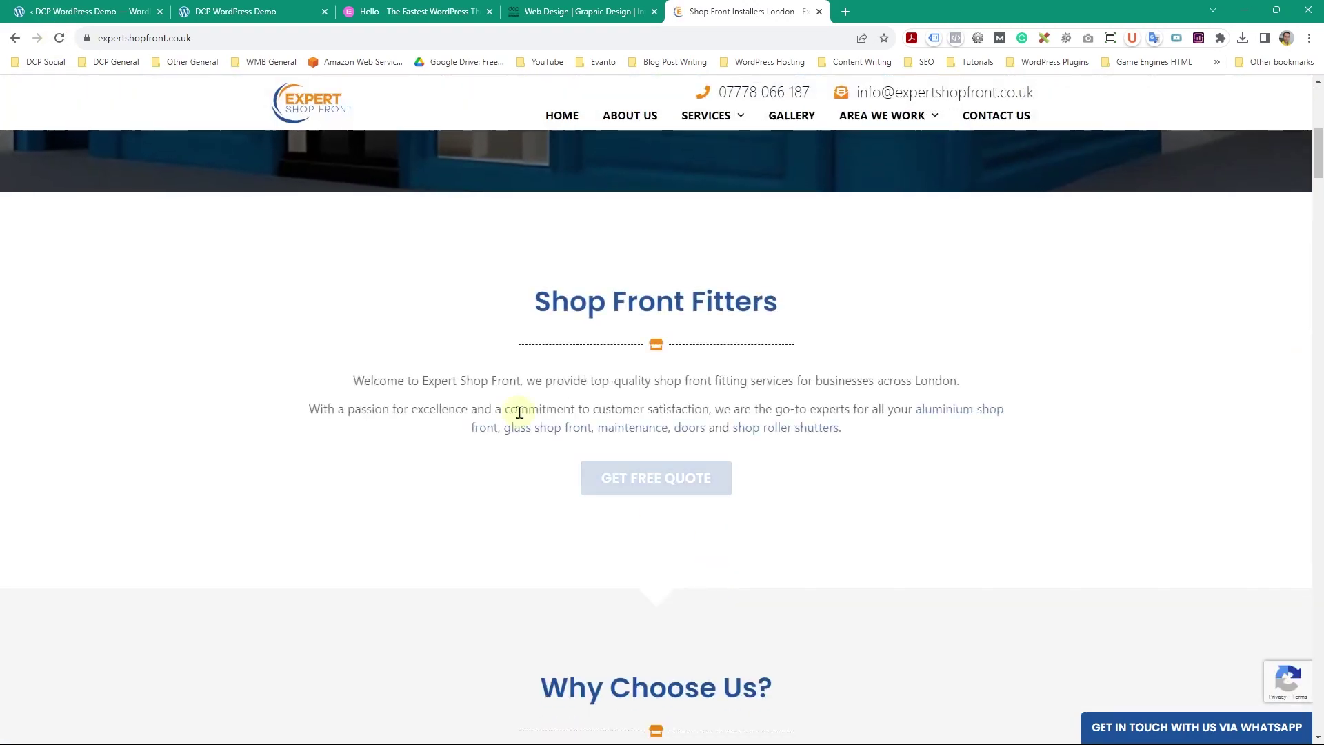
# - Examine the Why Choose Us section and flip the Exceptional Craftsmanship and Customer Satisfaction cards back to their fronts
pyautogui.scroll(-8, 664, 569)
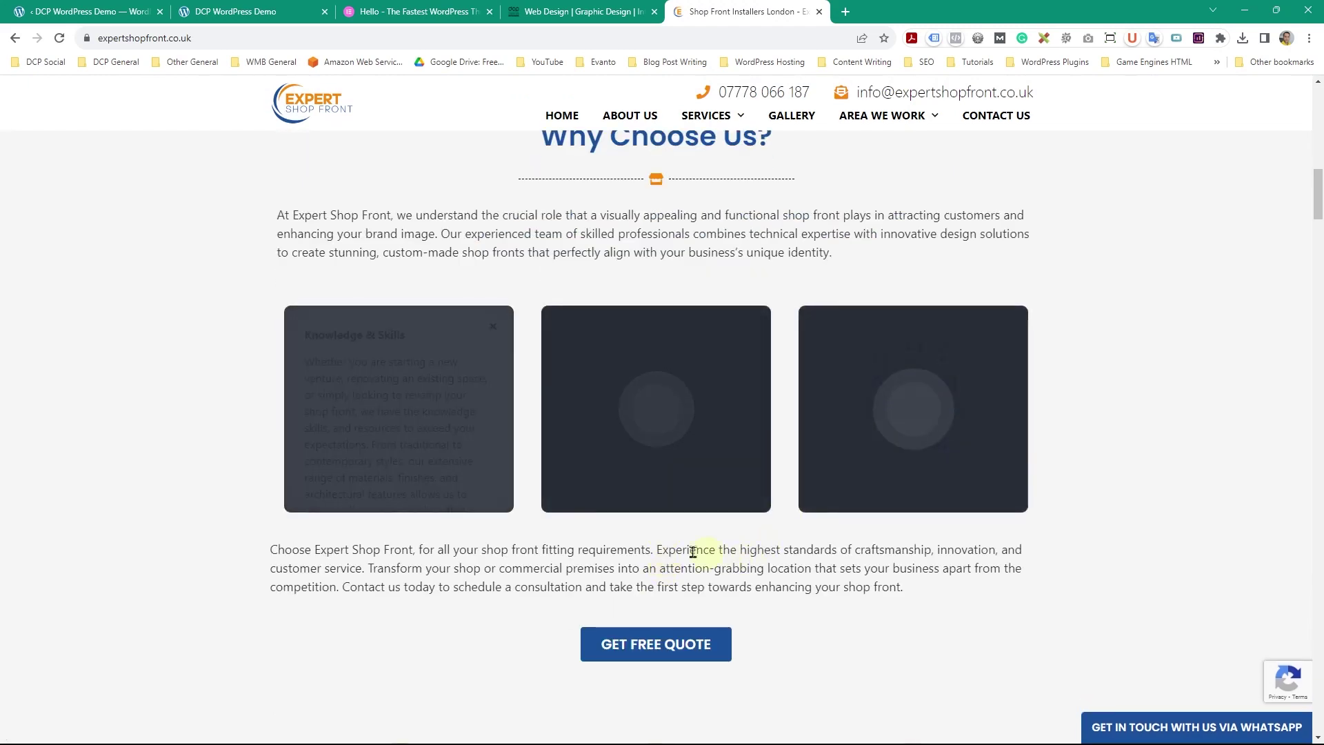
pyautogui.scroll(-3, 677, 423)
pyautogui.scroll(3, 678, 423)
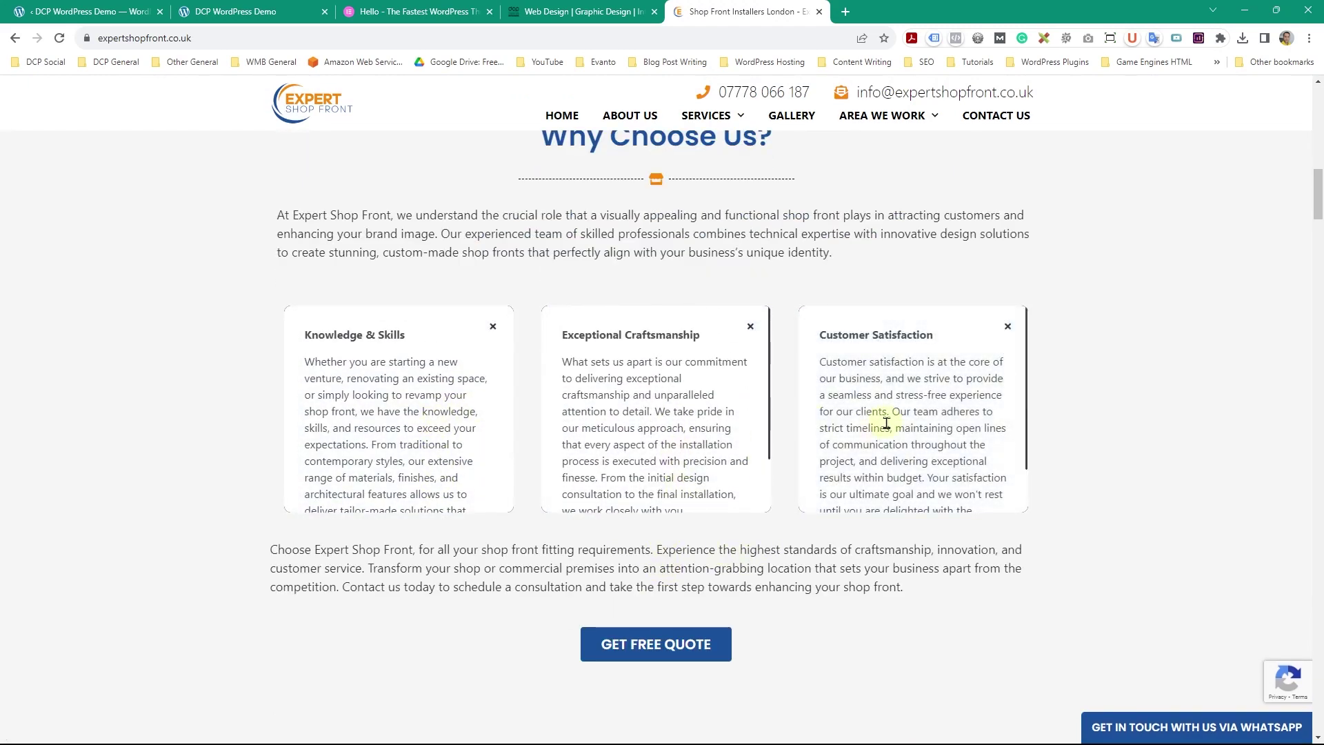
pyautogui.click(751, 328)
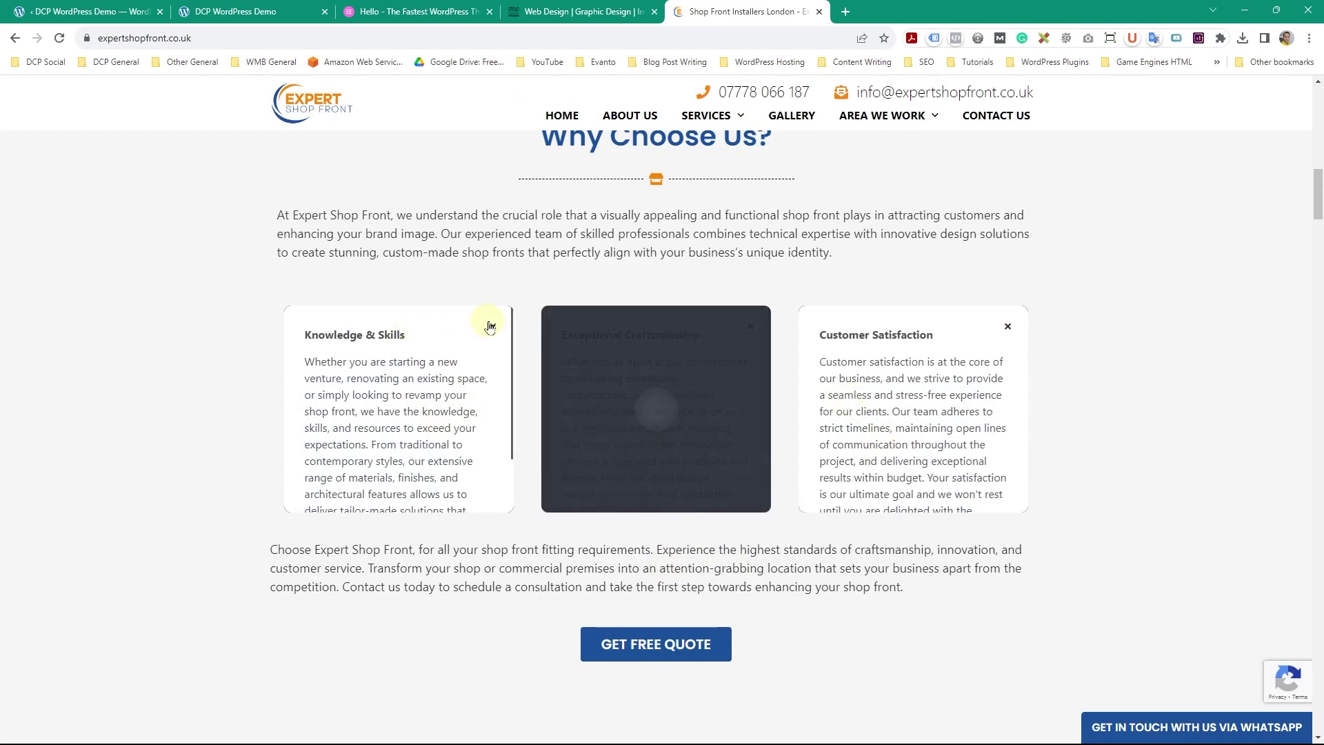
pyautogui.click(1008, 329)
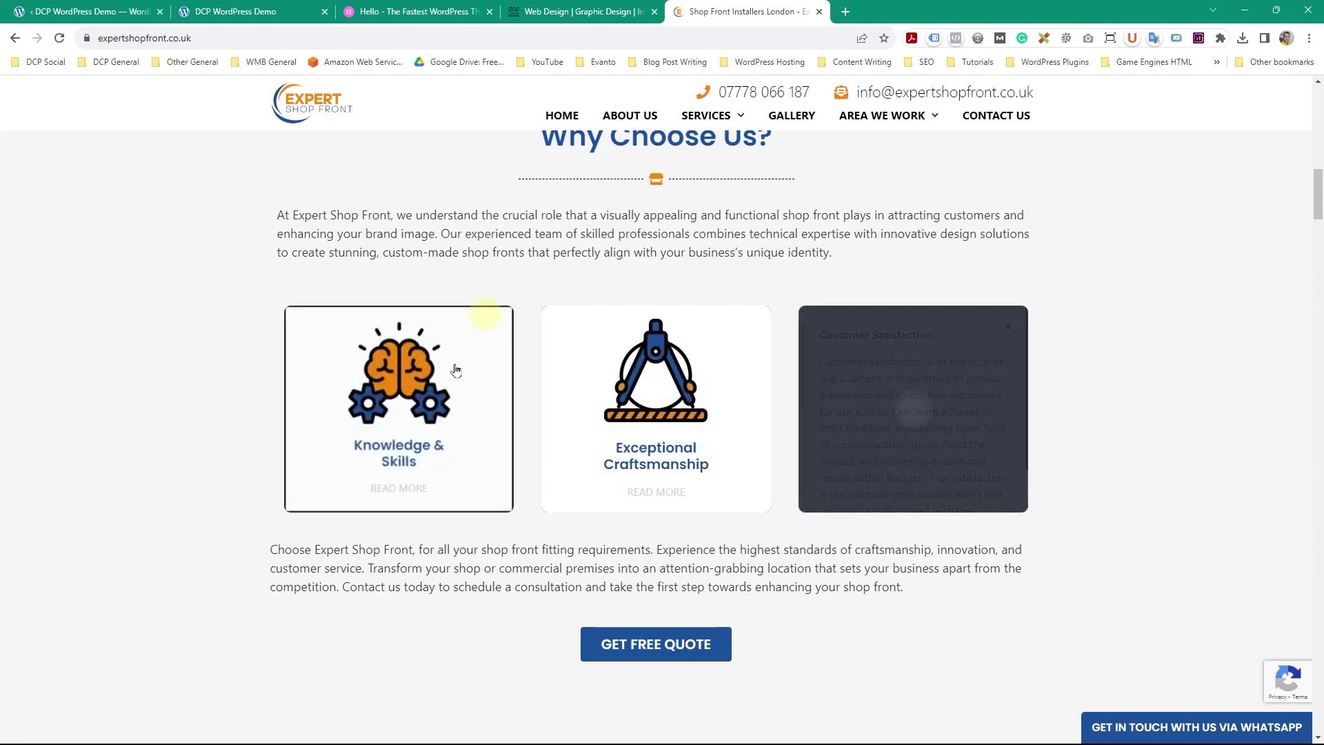
# - Close the Expert Shop Front site, browse the DCP portfolio and open the Aspire Tutors project's live website
pyautogui.click(819, 12)
pyautogui.scroll(-5, 674, 413)
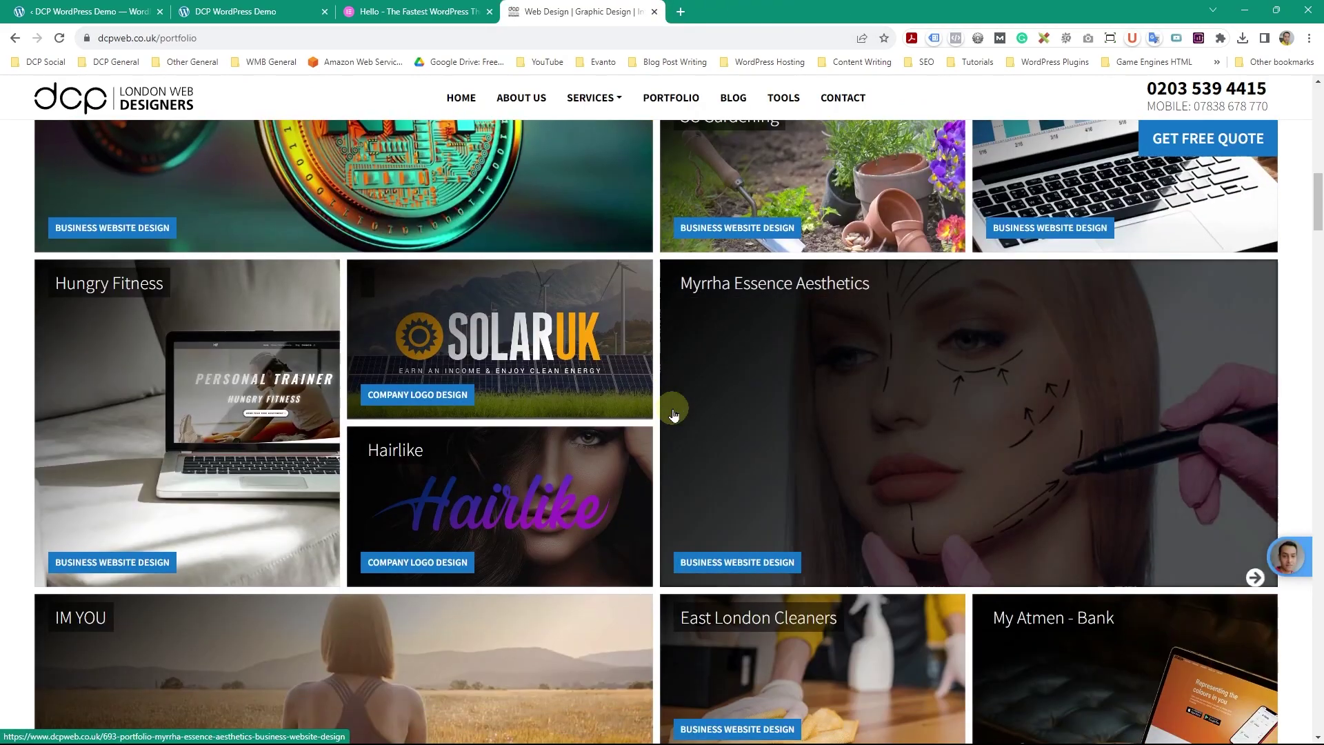
pyautogui.scroll(-7, 674, 414)
pyautogui.scroll(8, 674, 414)
pyautogui.scroll(10, 674, 414)
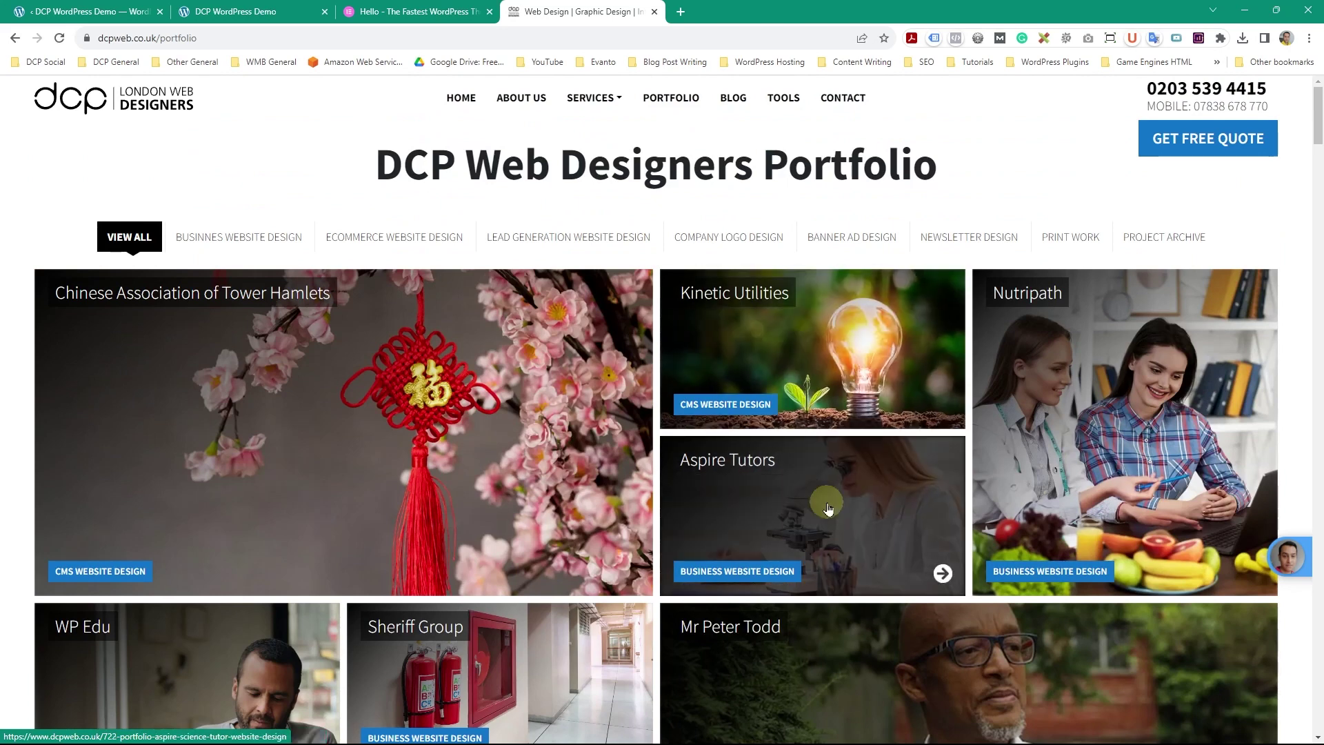
pyautogui.click(830, 469)
pyautogui.click(366, 510)
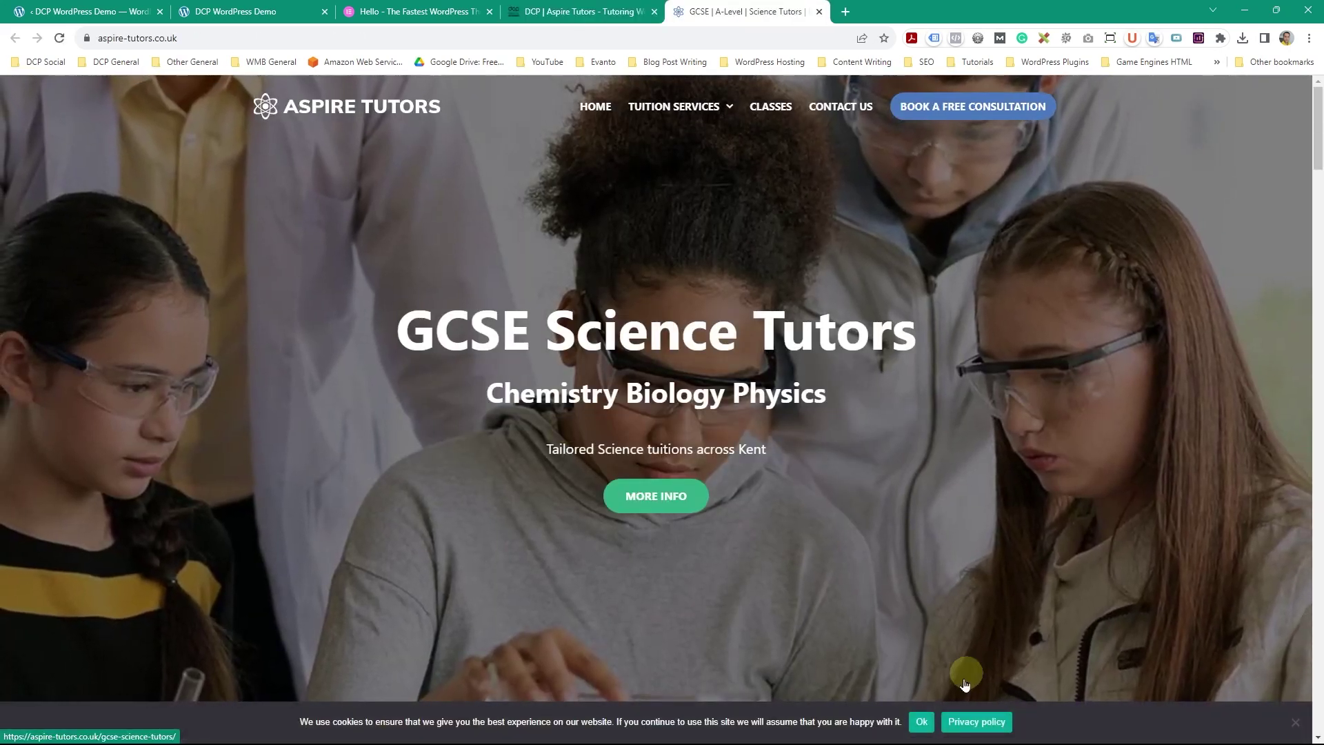
# - Examine the Aspire Tutors home page from the hero slider to the contact form, accepting the cookie notice
pyautogui.click(921, 721)
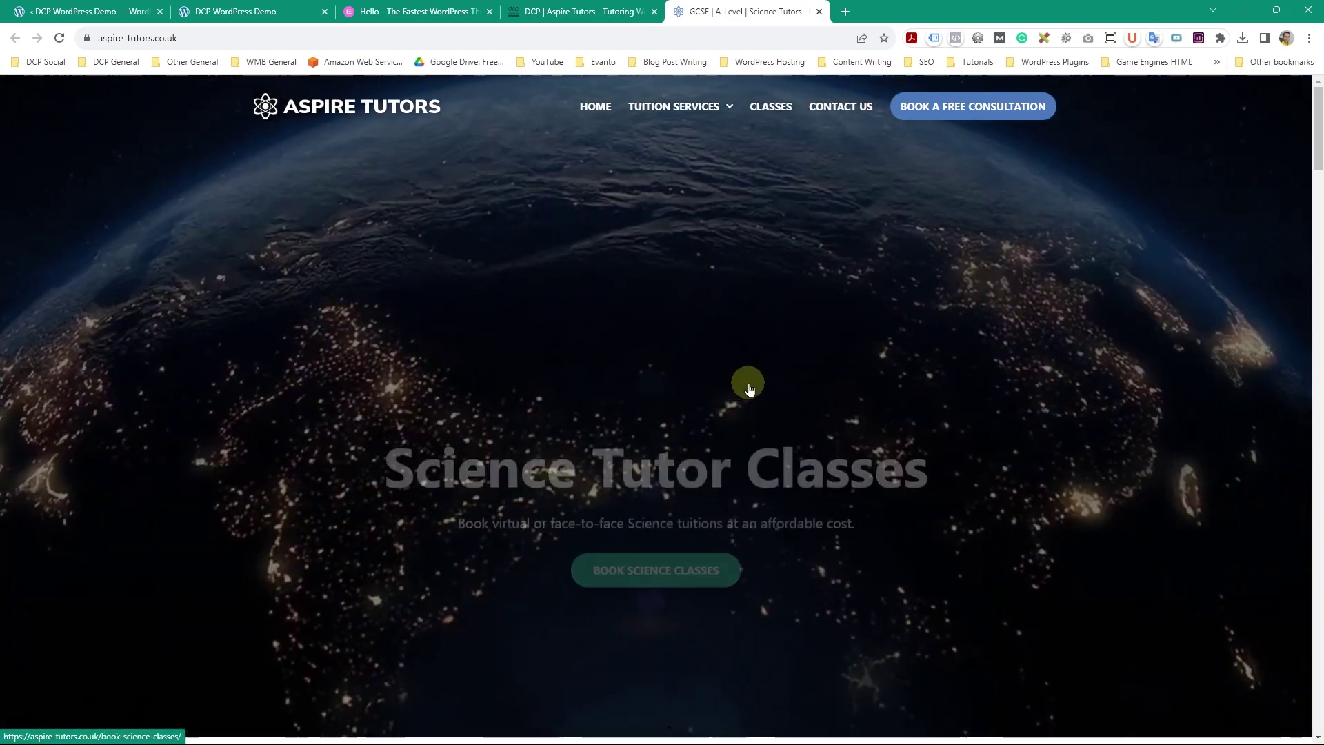
pyautogui.scroll(-8, 238, 336)
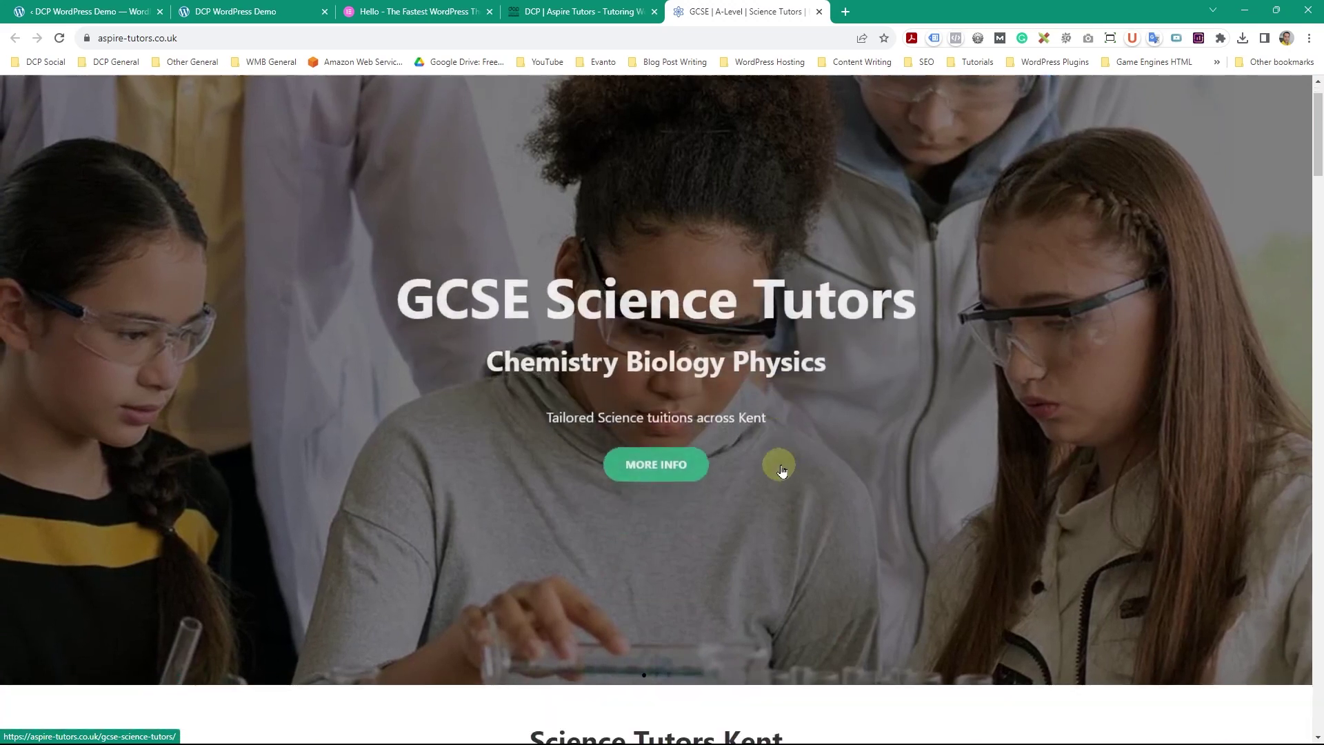
pyautogui.scroll(-1, 839, 476)
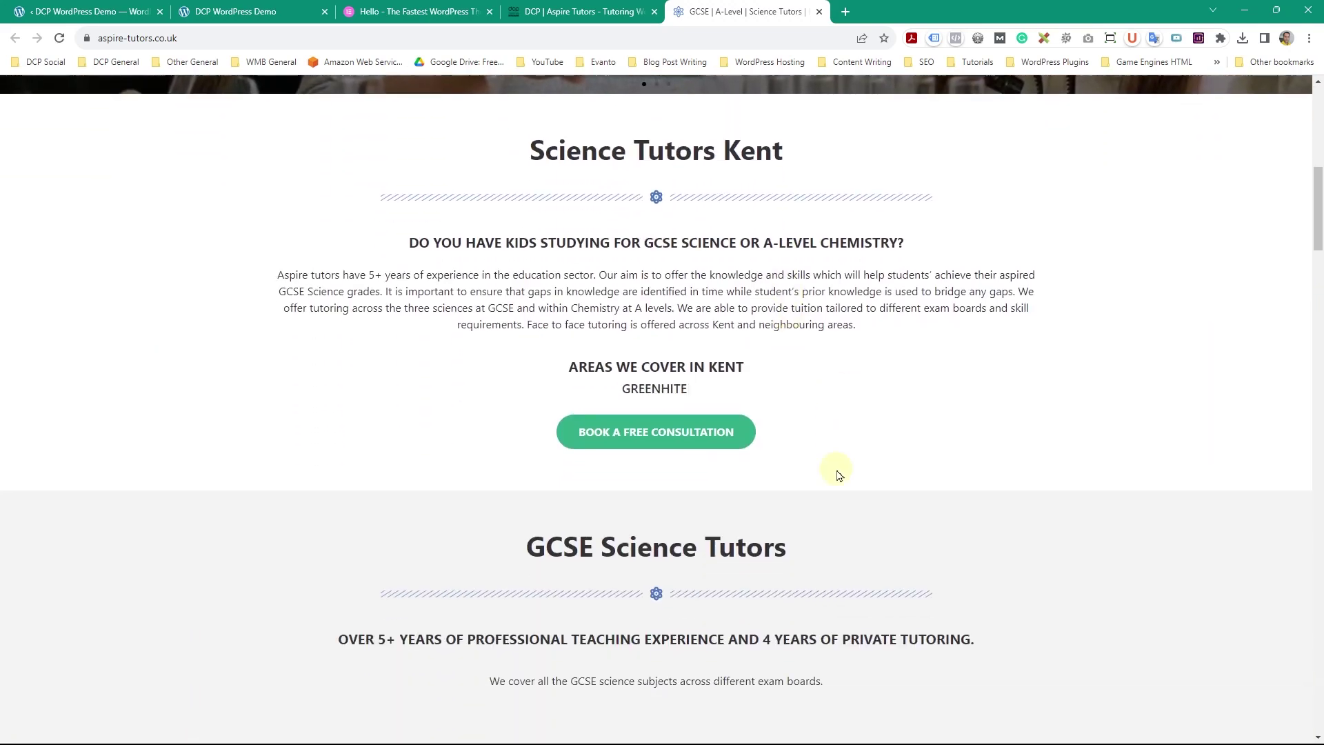
pyautogui.scroll(-5, 838, 472)
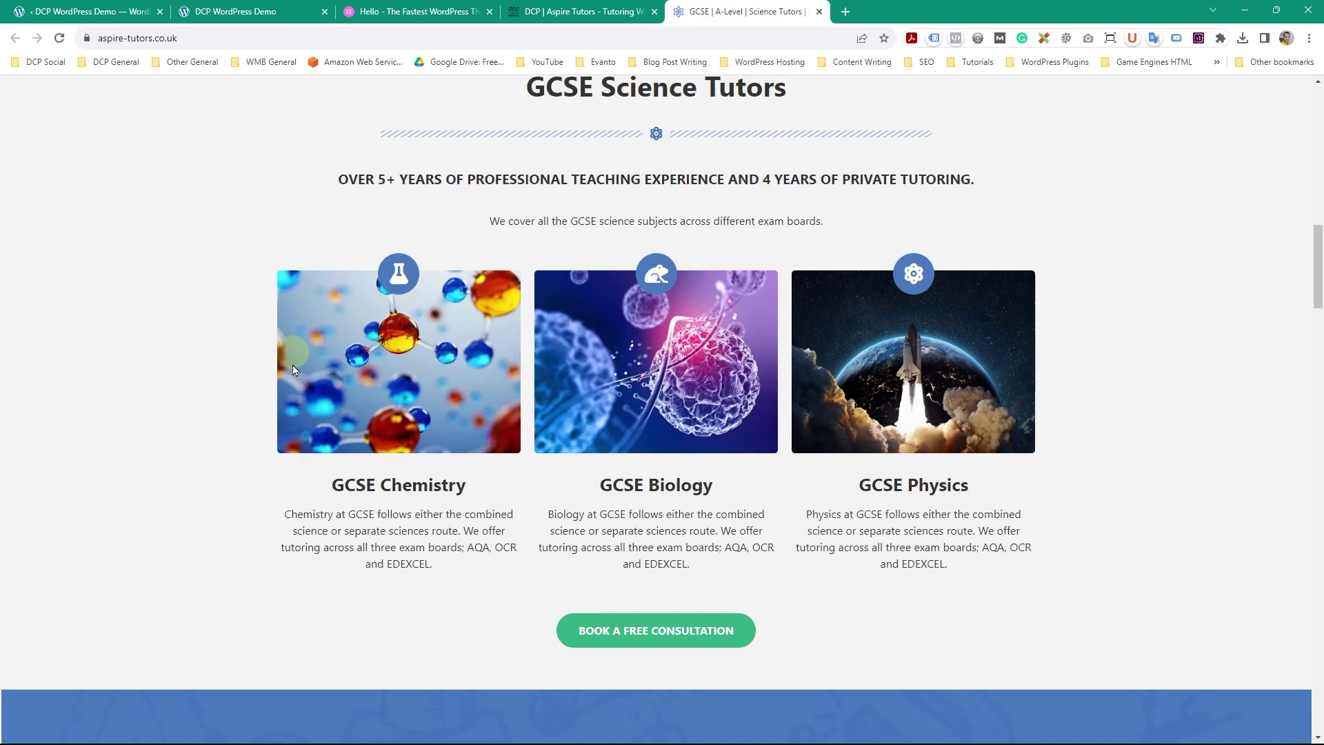
pyautogui.scroll(12, 187, 419)
pyautogui.scroll(-15, 191, 421)
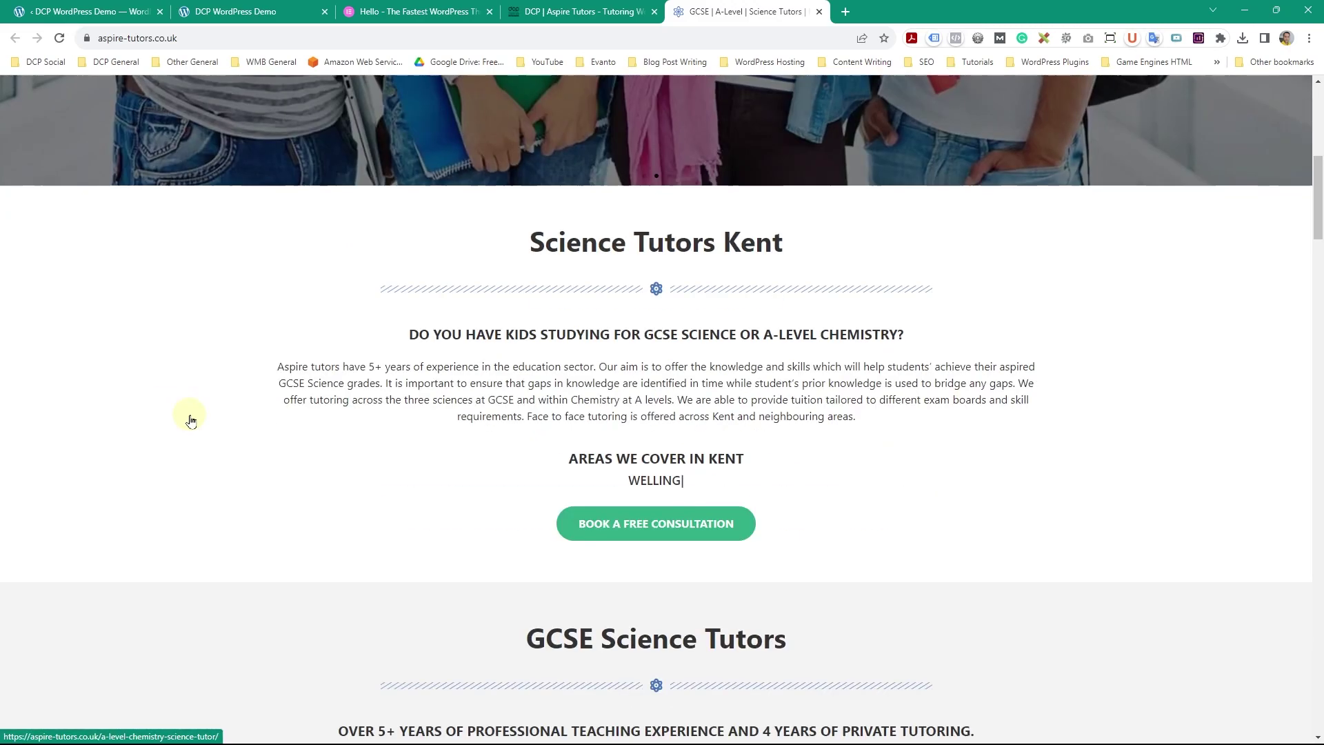
pyautogui.scroll(-5, 192, 421)
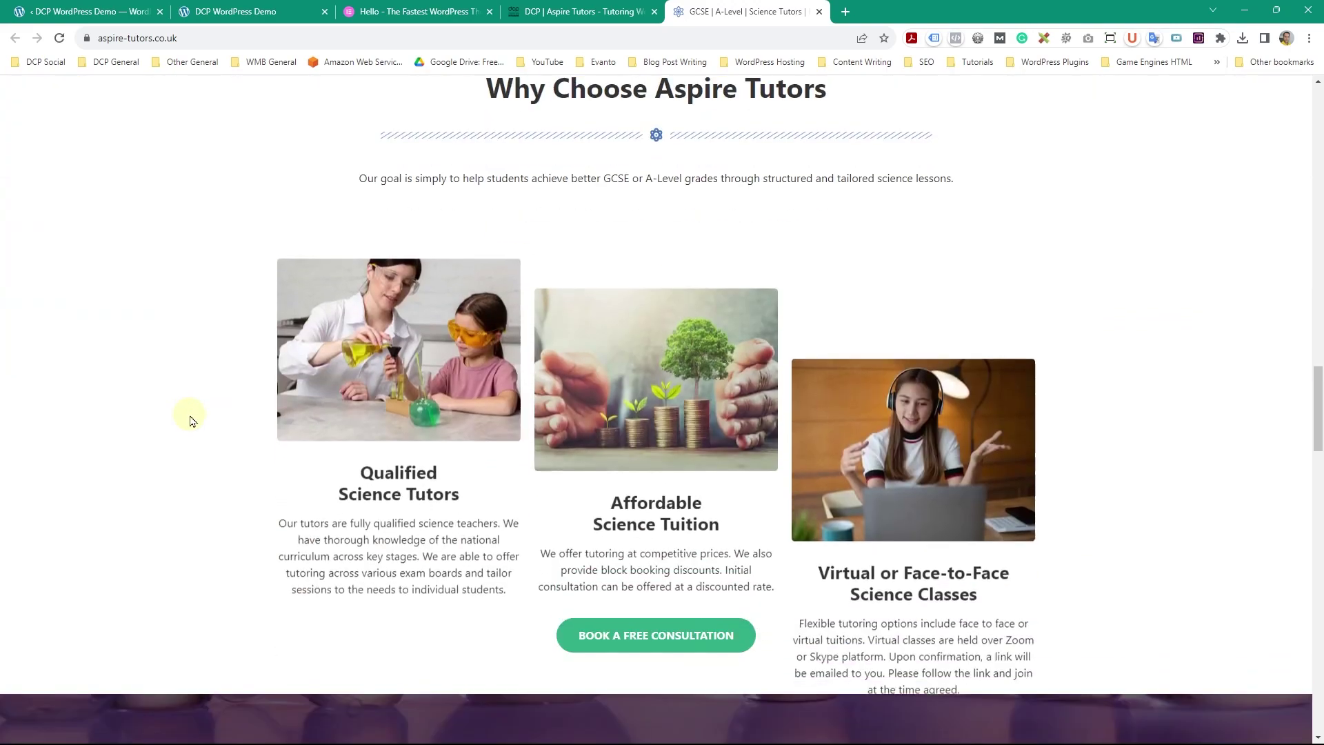
pyautogui.scroll(-20, 576, 434)
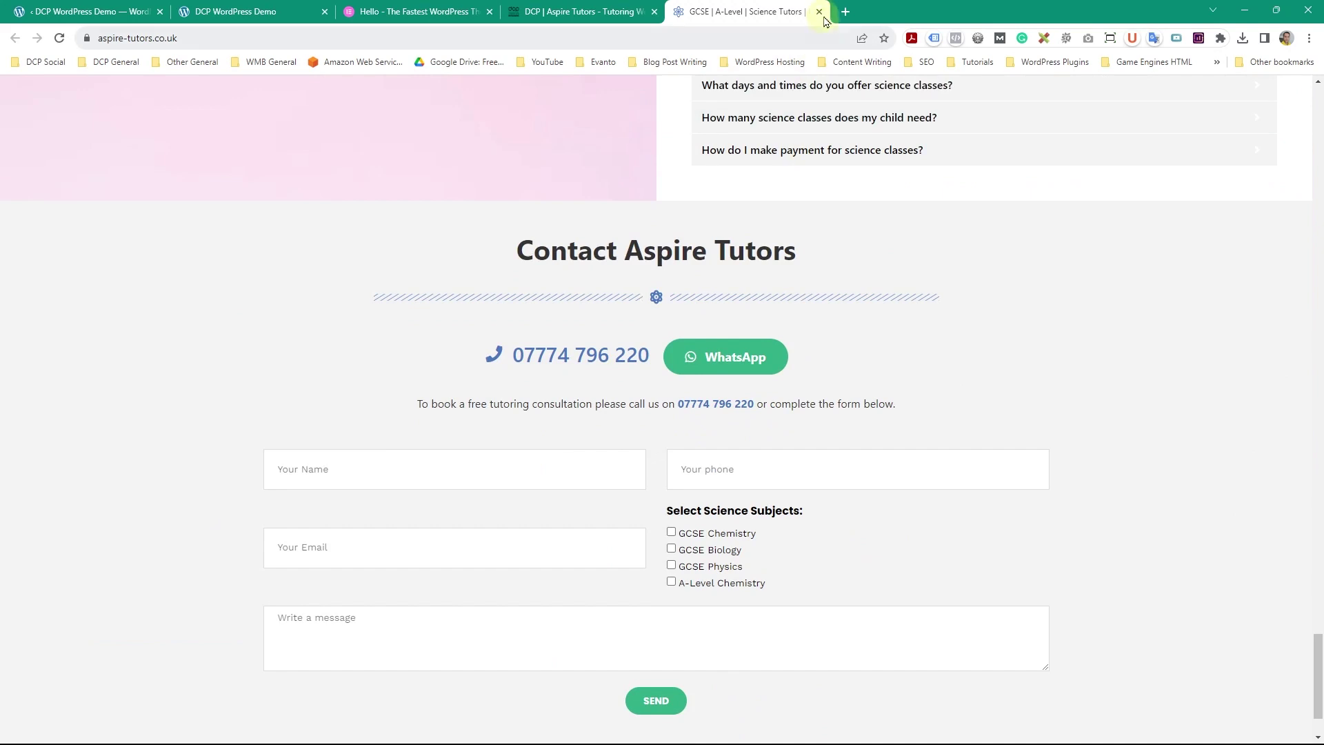
# - Close the Aspire Tutors and DCP portfolio pages and return to the demo site's list of installed themes
pyautogui.click(818, 12)
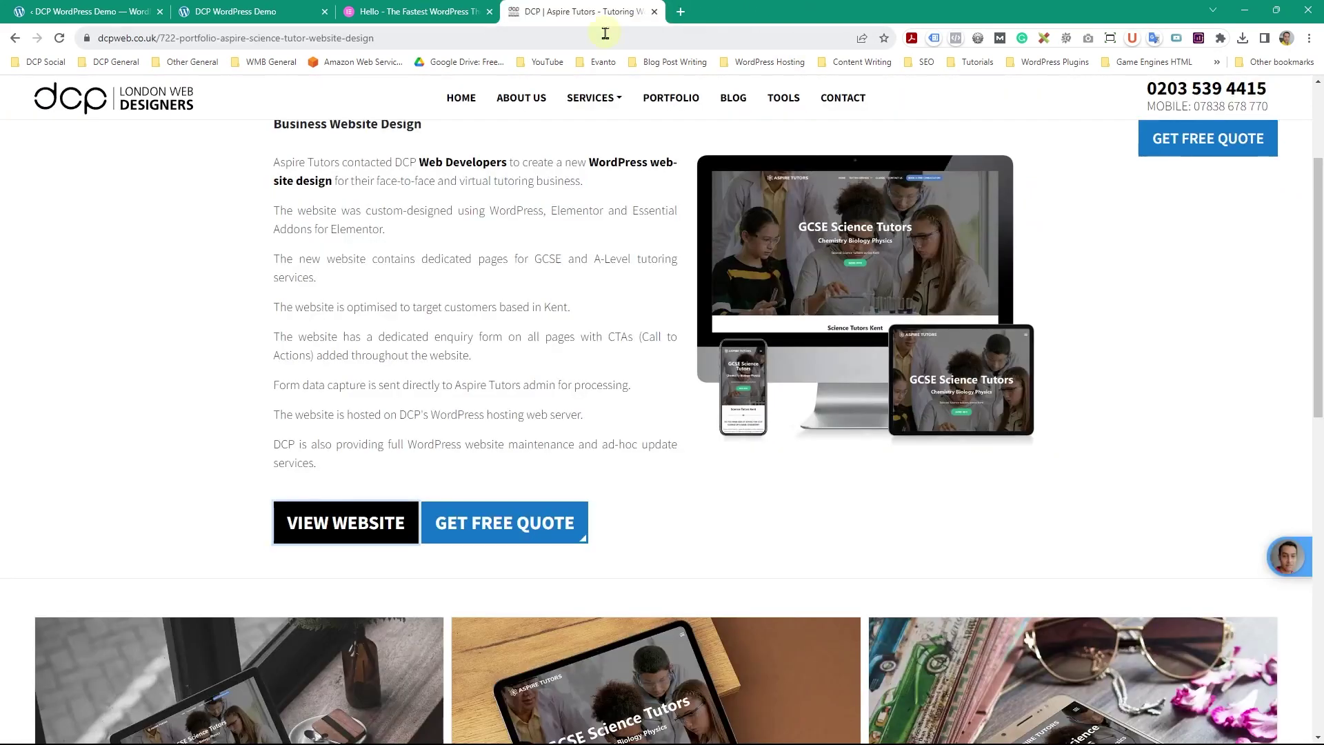
pyautogui.click(654, 12)
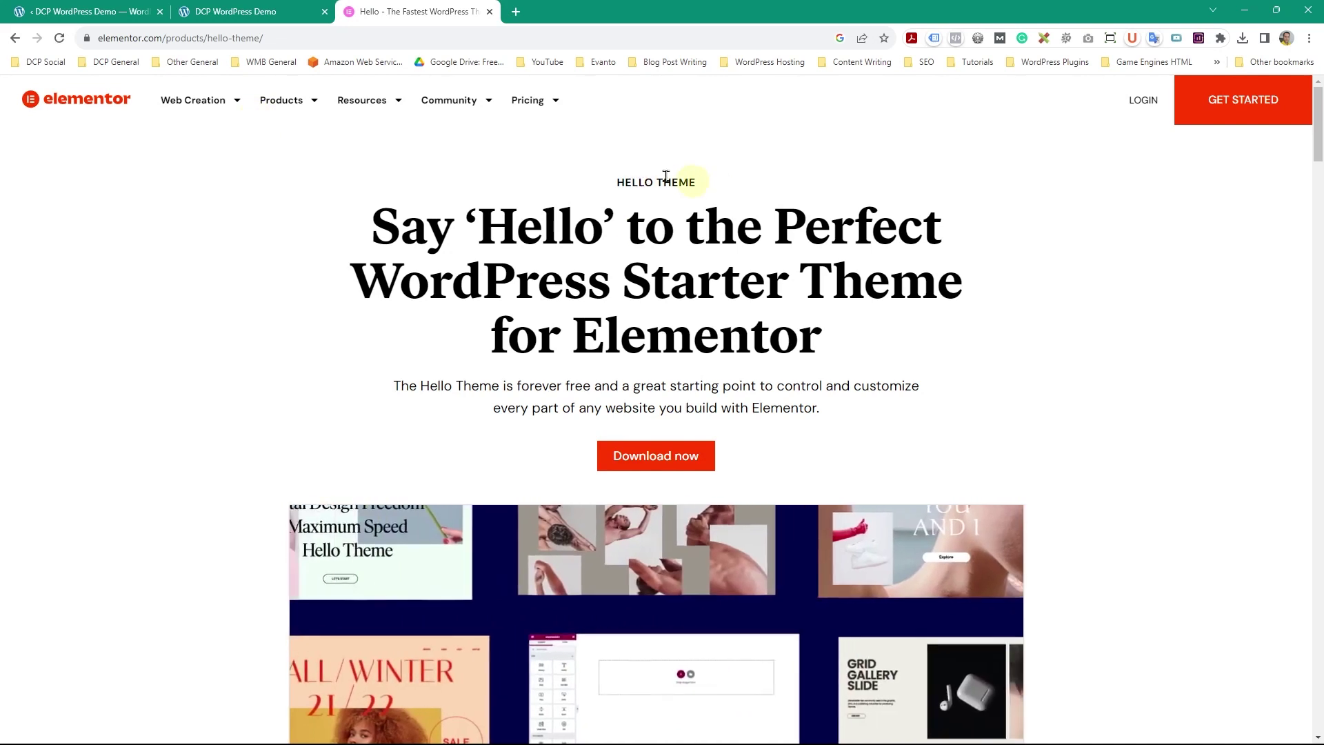
pyautogui.click(112, 14)
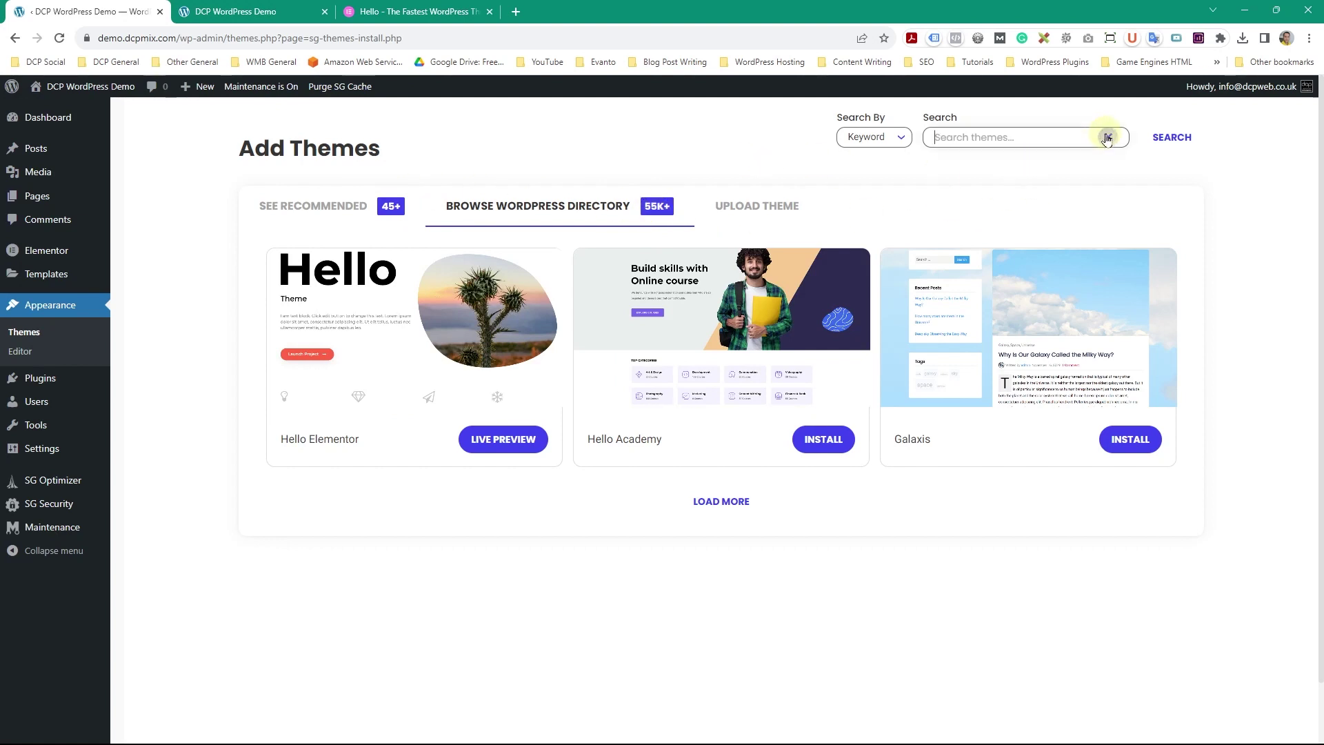
pyautogui.click(23, 335)
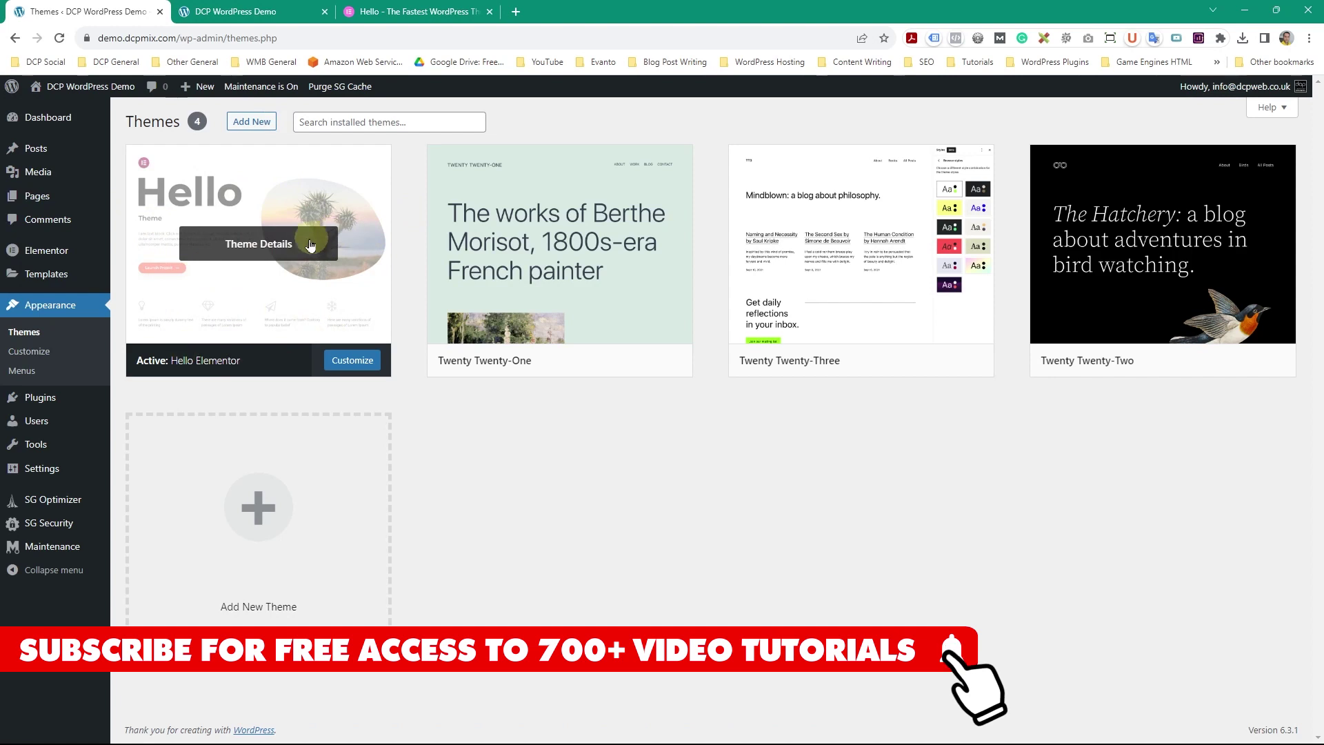
pyautogui.moveTo(55, 256)
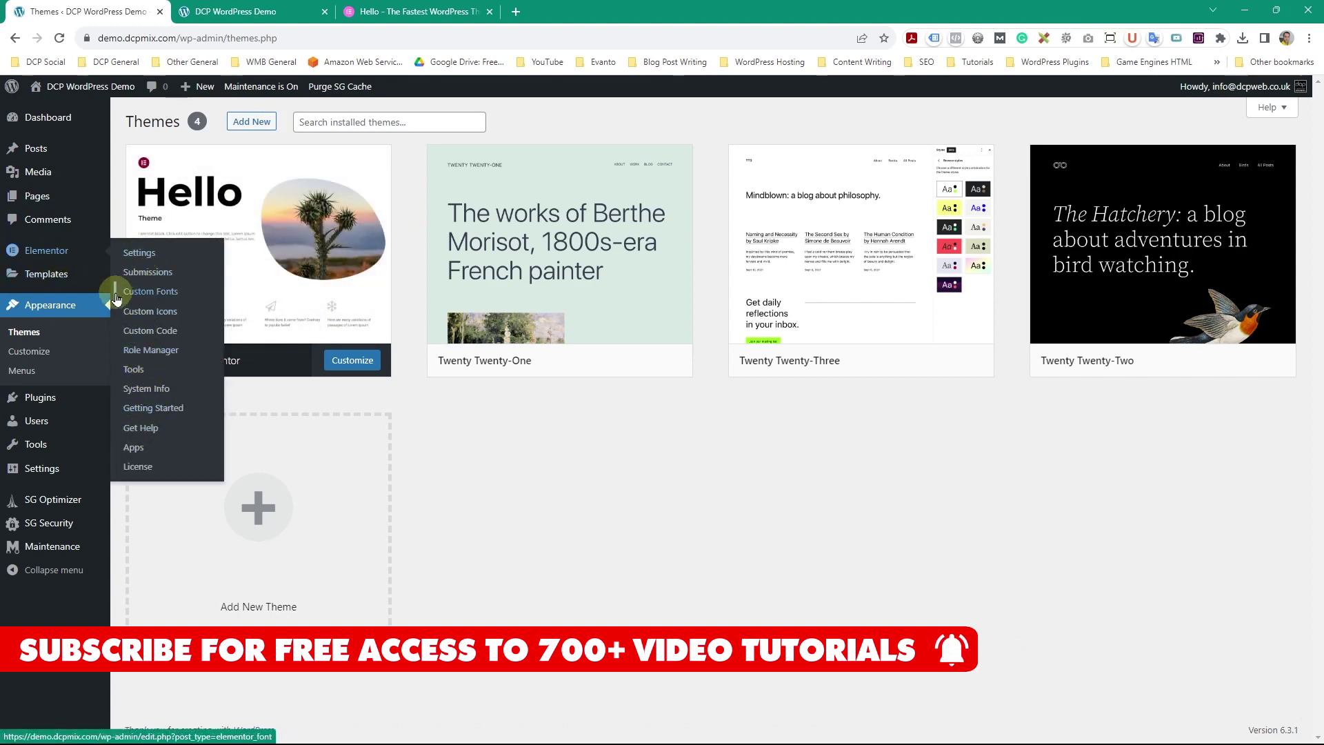
pyautogui.moveTo(57, 289)
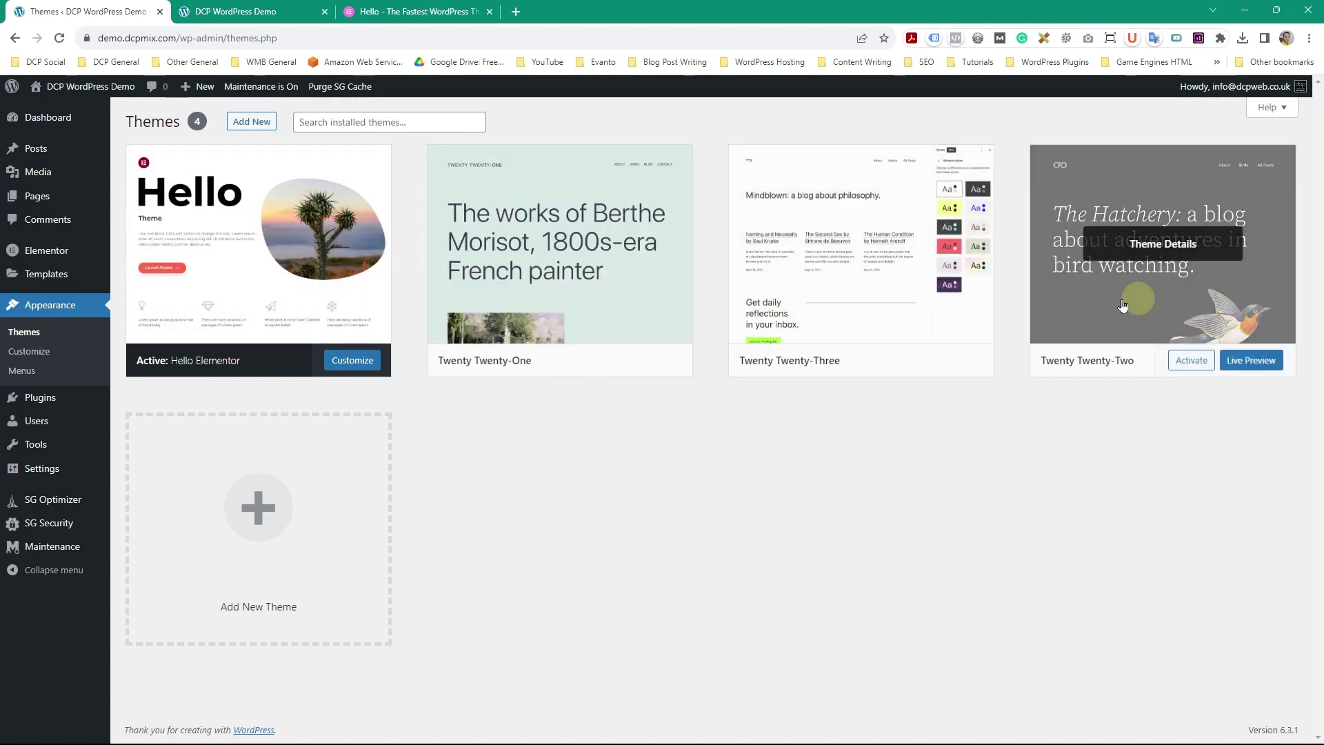
# - Delete the inactive themes Twenty Twenty-One, Twenty Twenty-Three and Twenty Twenty-Two
pyautogui.click(611, 307)
pyautogui.click(1185, 706)
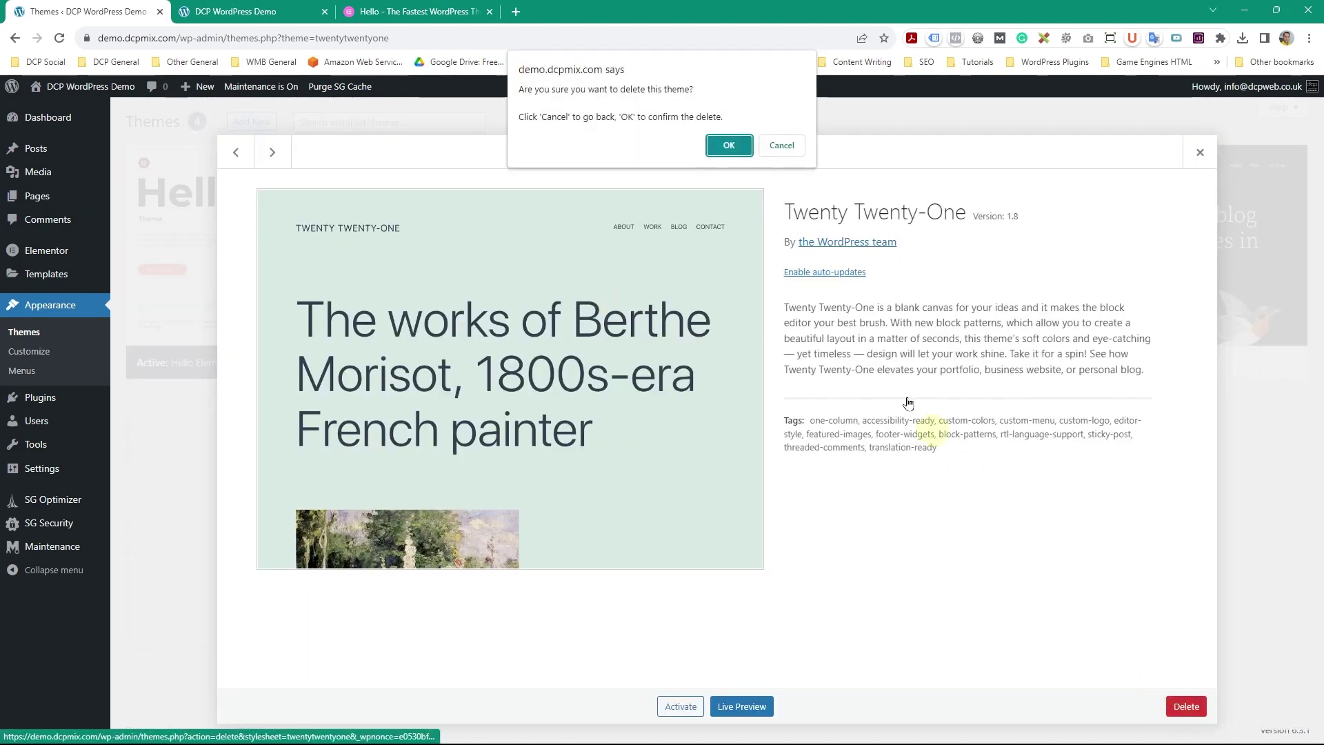
pyautogui.click(728, 146)
pyautogui.click(674, 306)
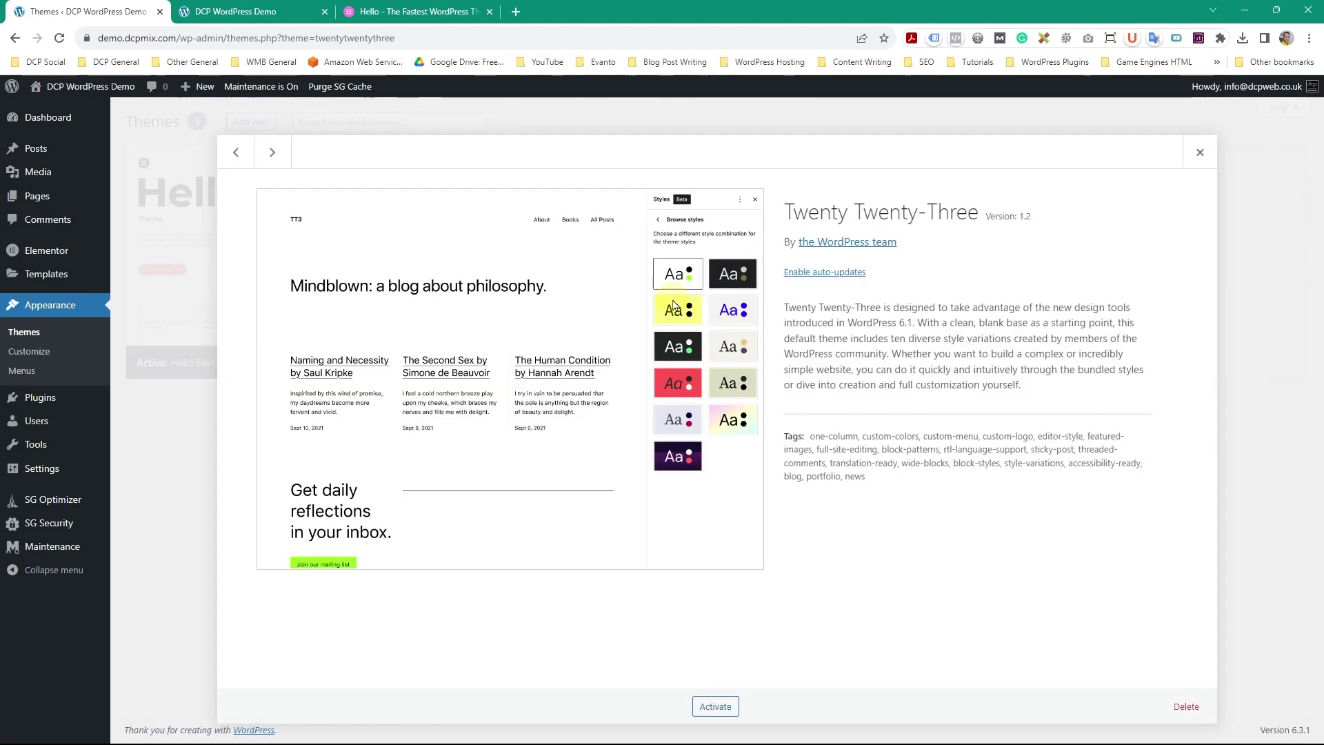
pyautogui.click(1186, 706)
pyautogui.click(728, 146)
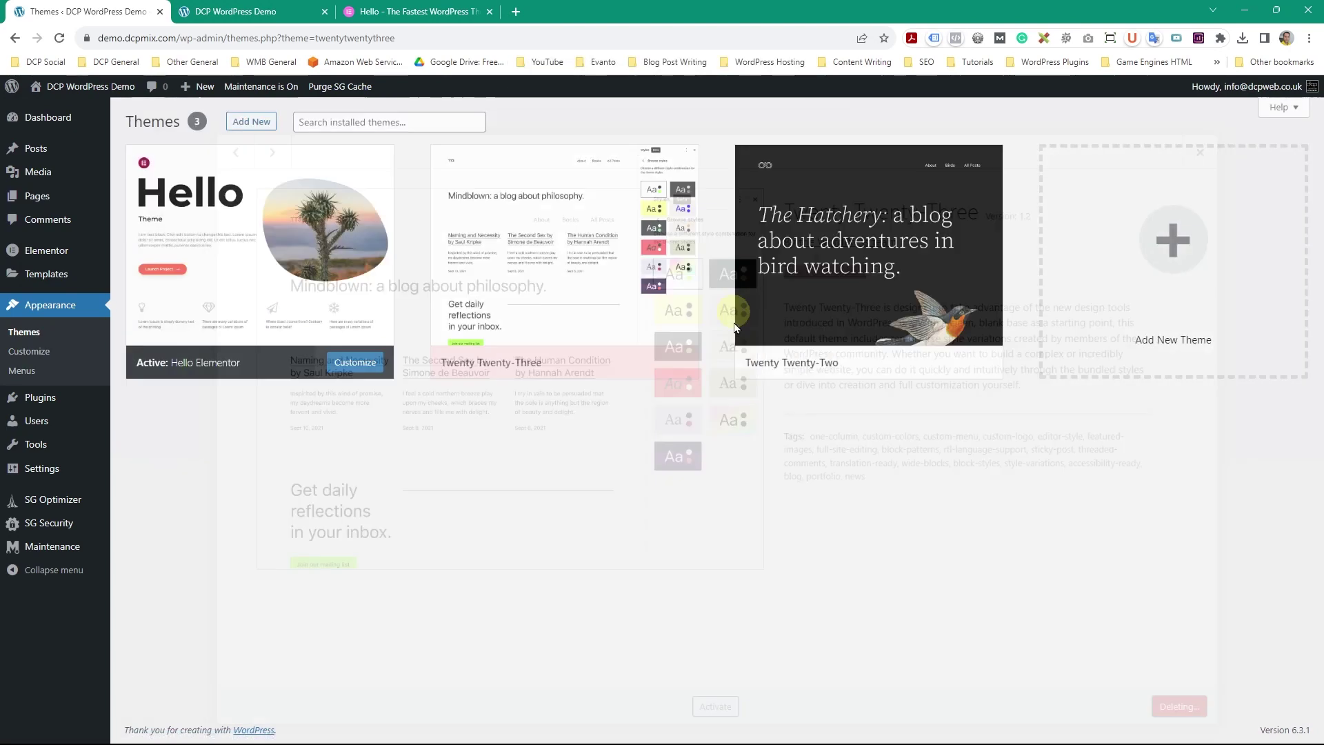
pyautogui.click(609, 314)
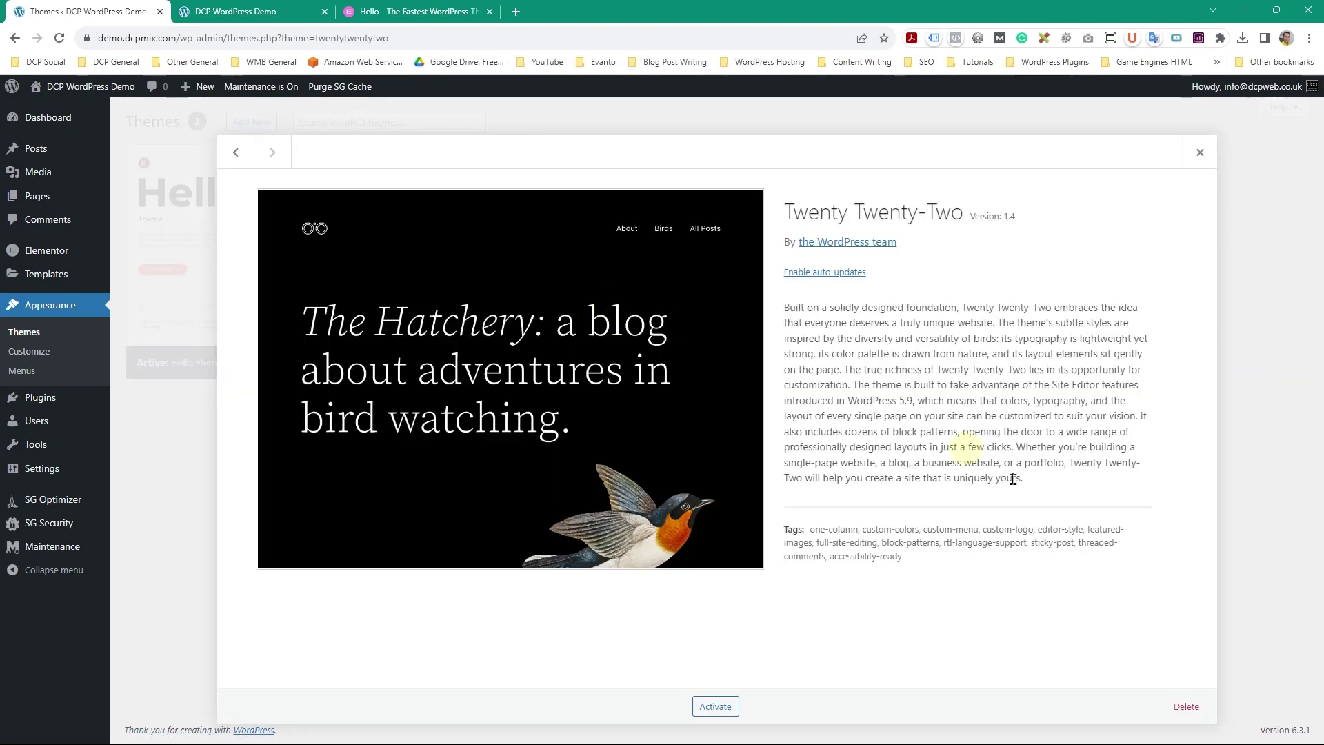
pyautogui.click(1186, 710)
pyautogui.click(728, 146)
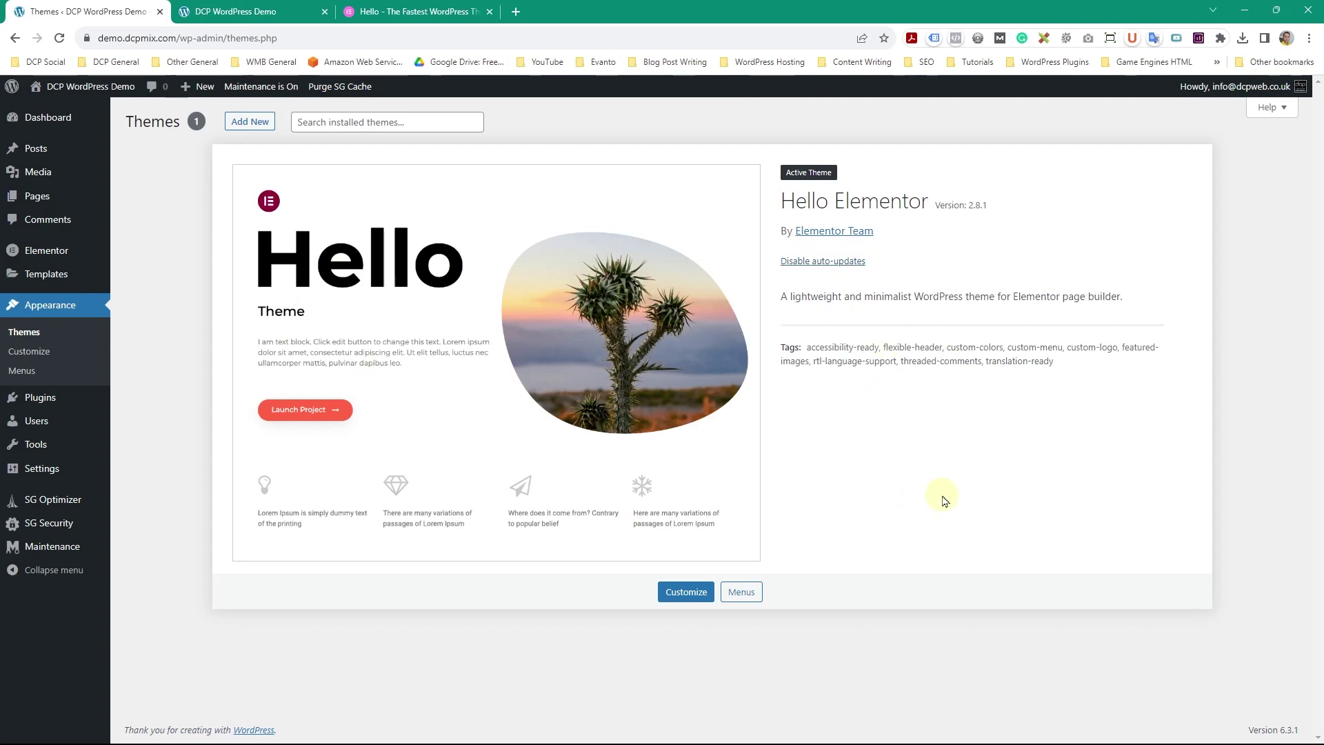
# - Enable auto-updates in bulk for all installed plugins
pyautogui.click(62, 400)
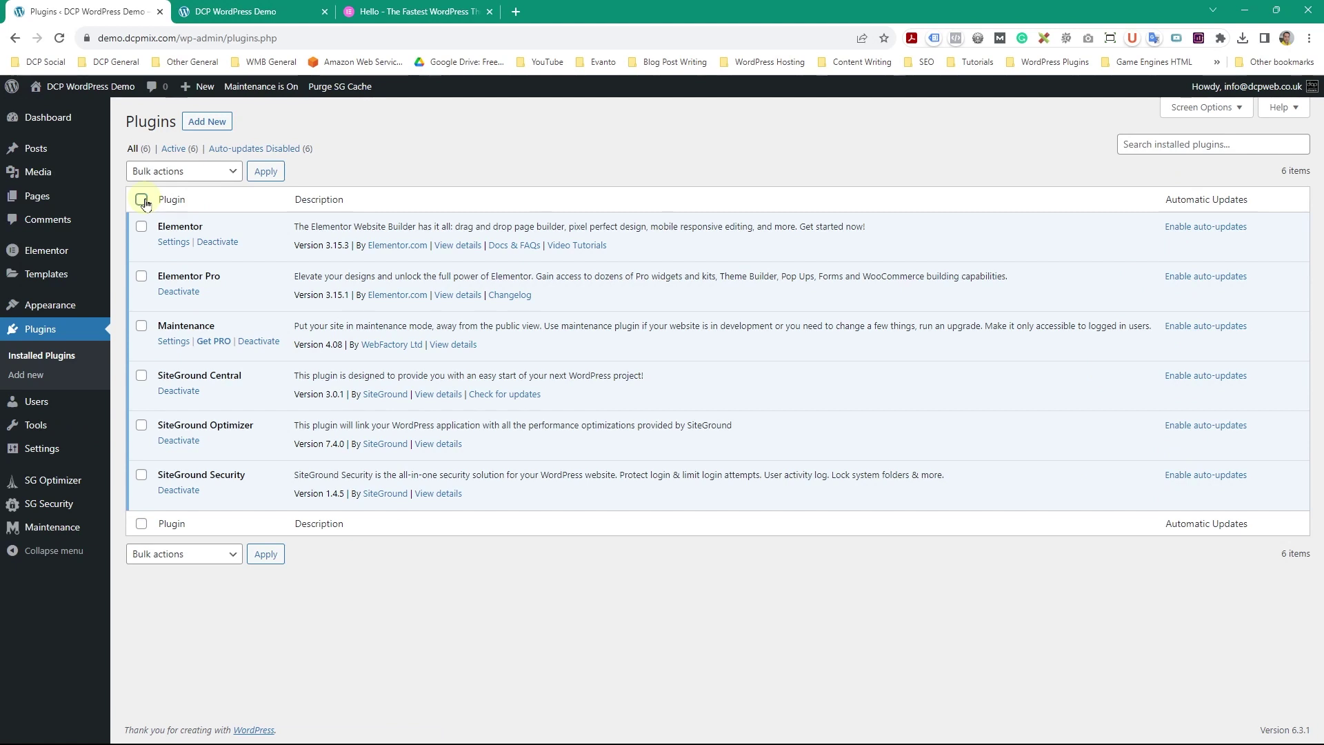
pyautogui.click(157, 173)
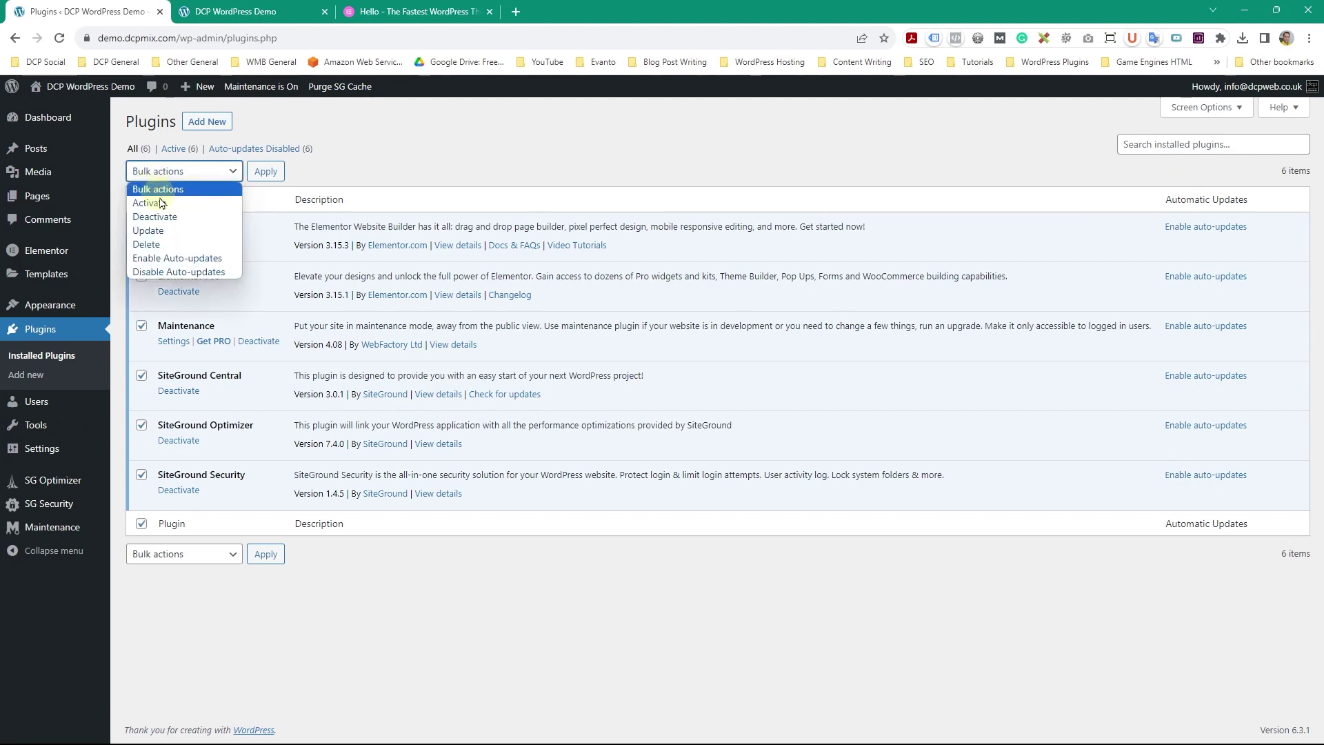
pyautogui.click(170, 260)
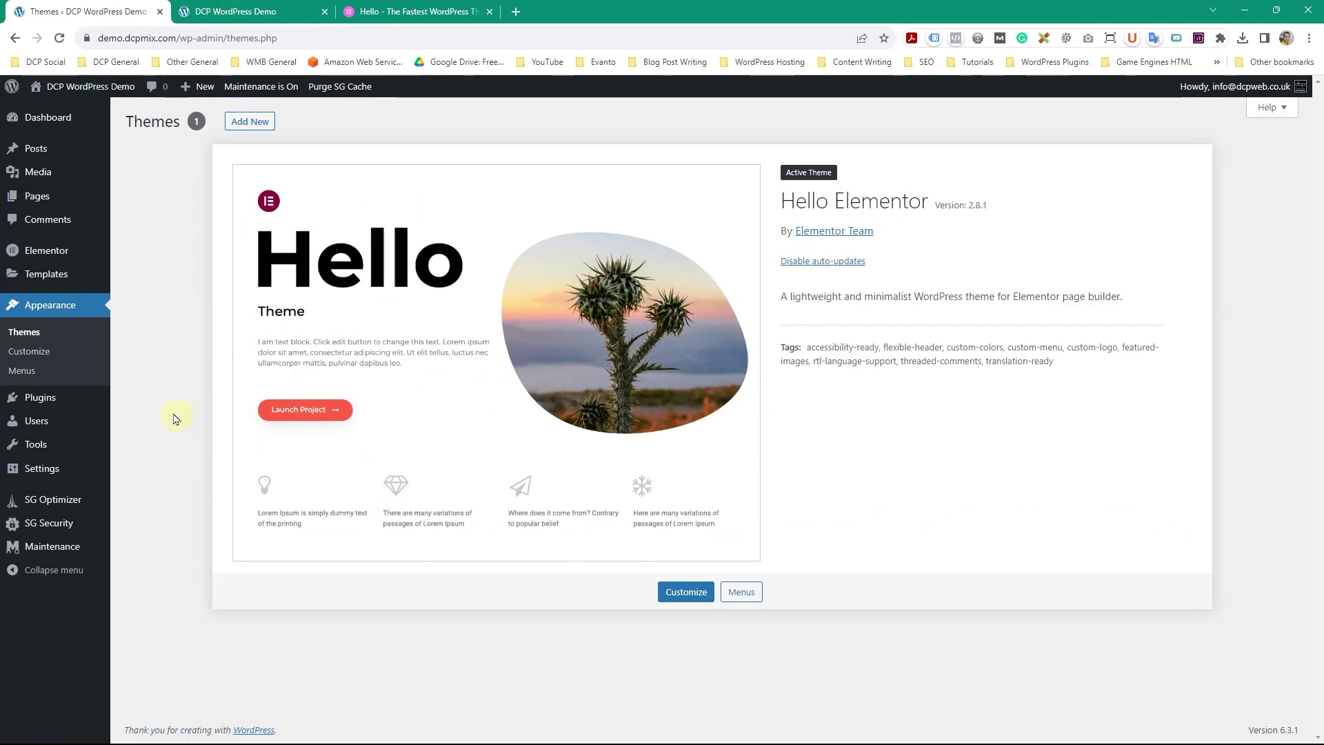
# - Go back to the installed plugins list and examine the Elementor Pro entry's description
pyautogui.click(61, 399)
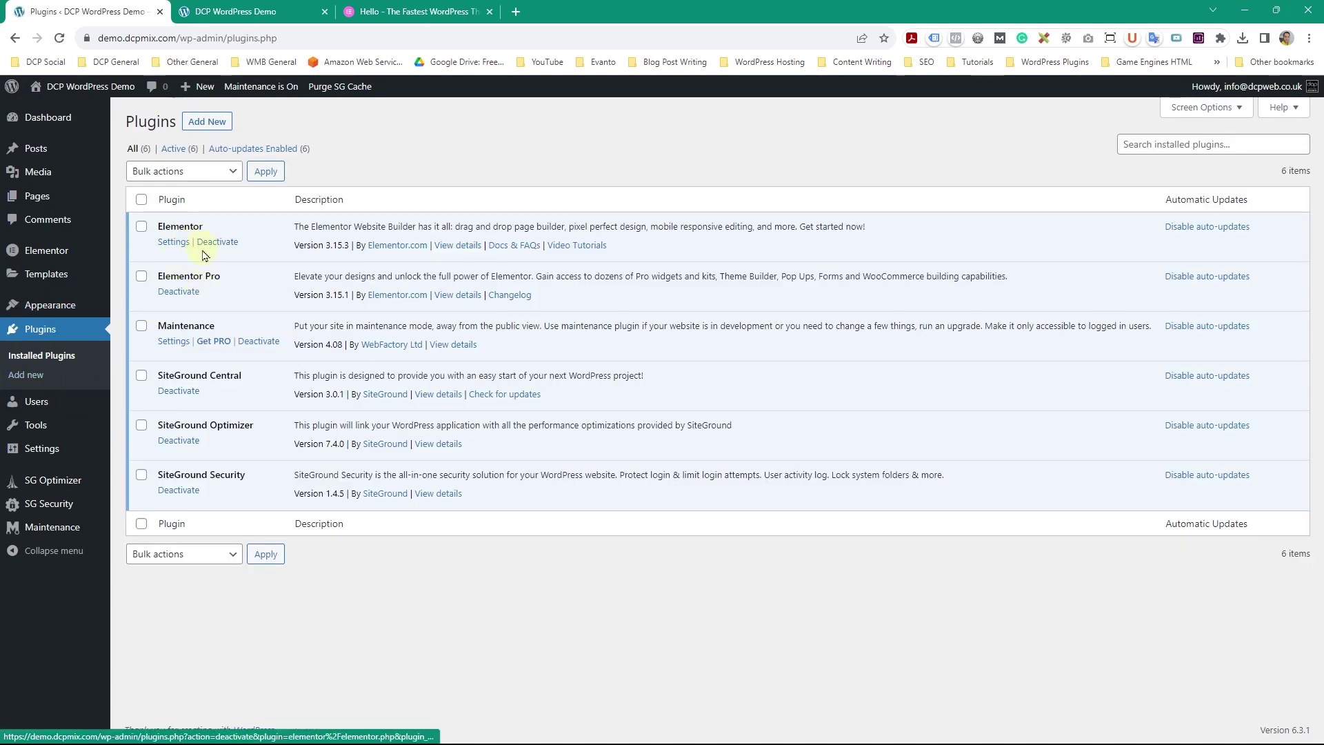
pyautogui.moveTo(516, 273); pyautogui.dragTo(1020, 270)
pyautogui.click(1003, 274)
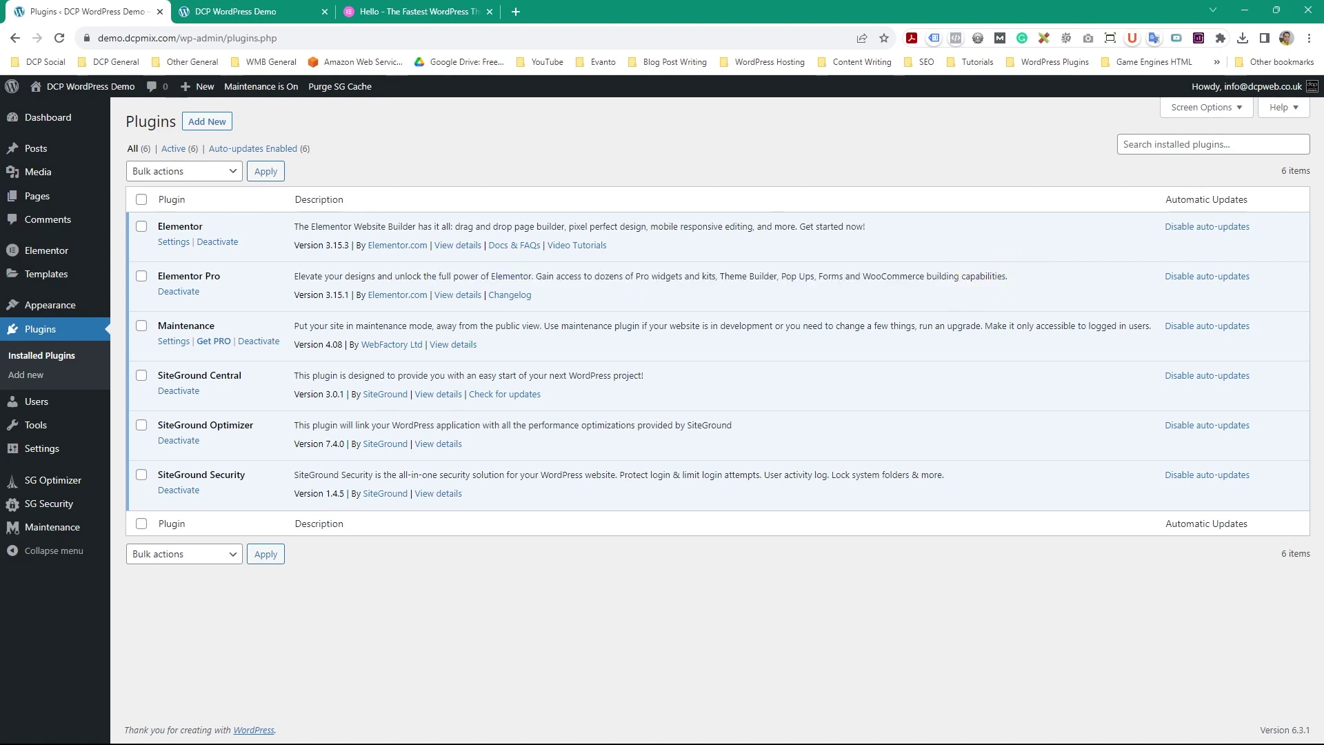